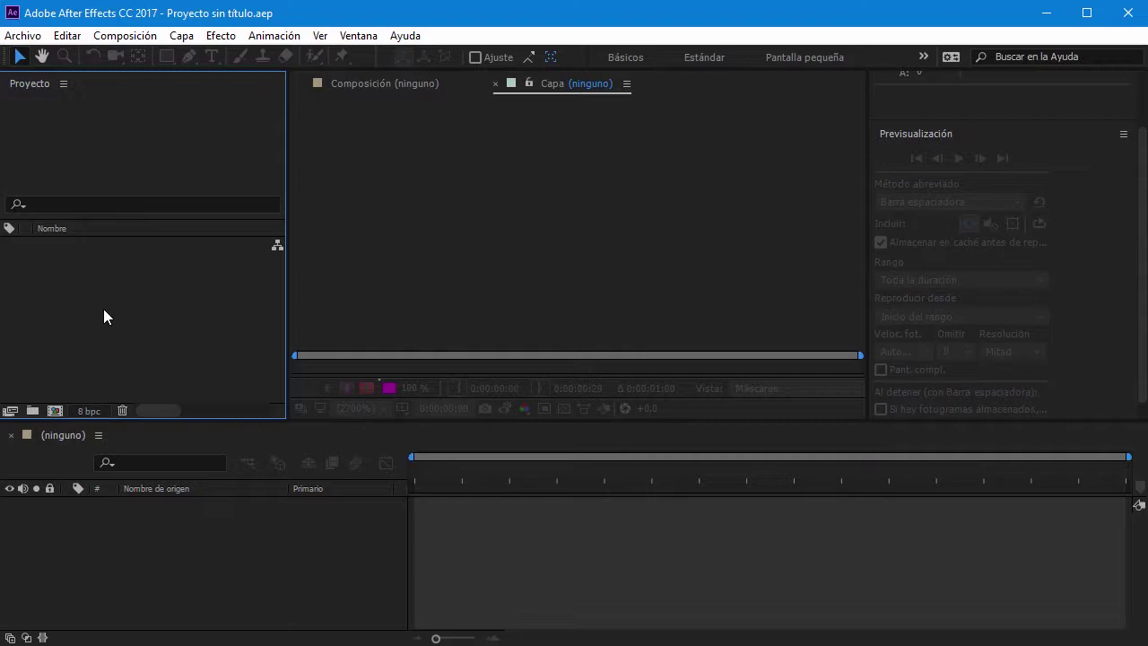
Browse the File and Composition menus without choosing any command
{"action": "left_click", "coordinate": [21, 35]}
{"action": "mouse_move", "coordinate": [139, 16]}
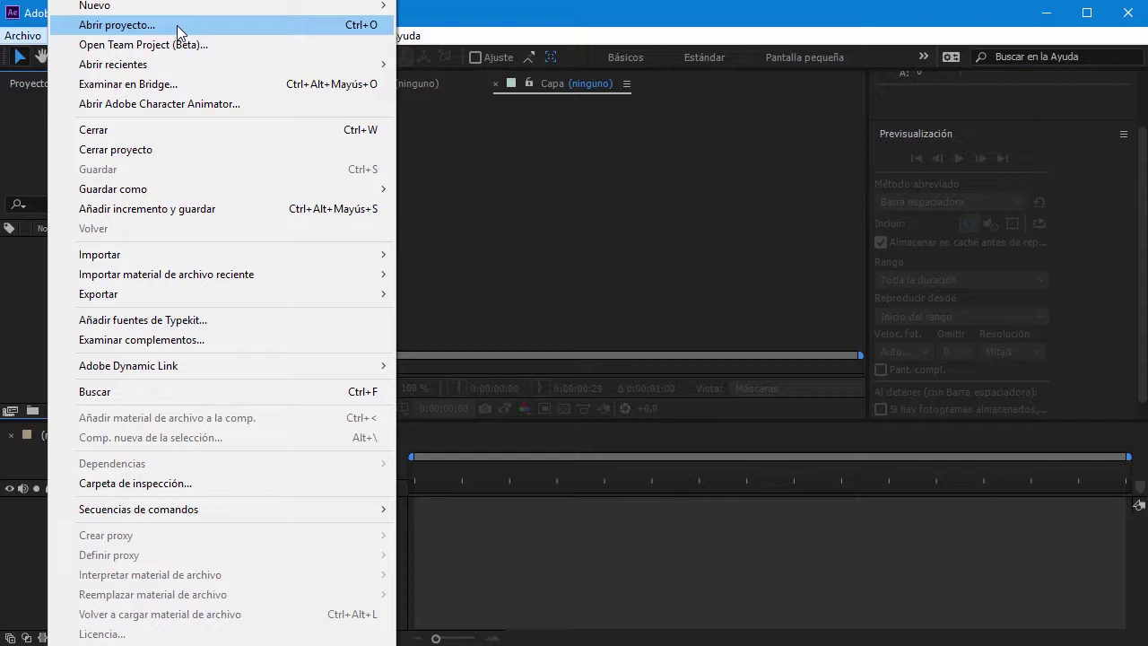
{"action": "left_click", "coordinate": [460, 28]}
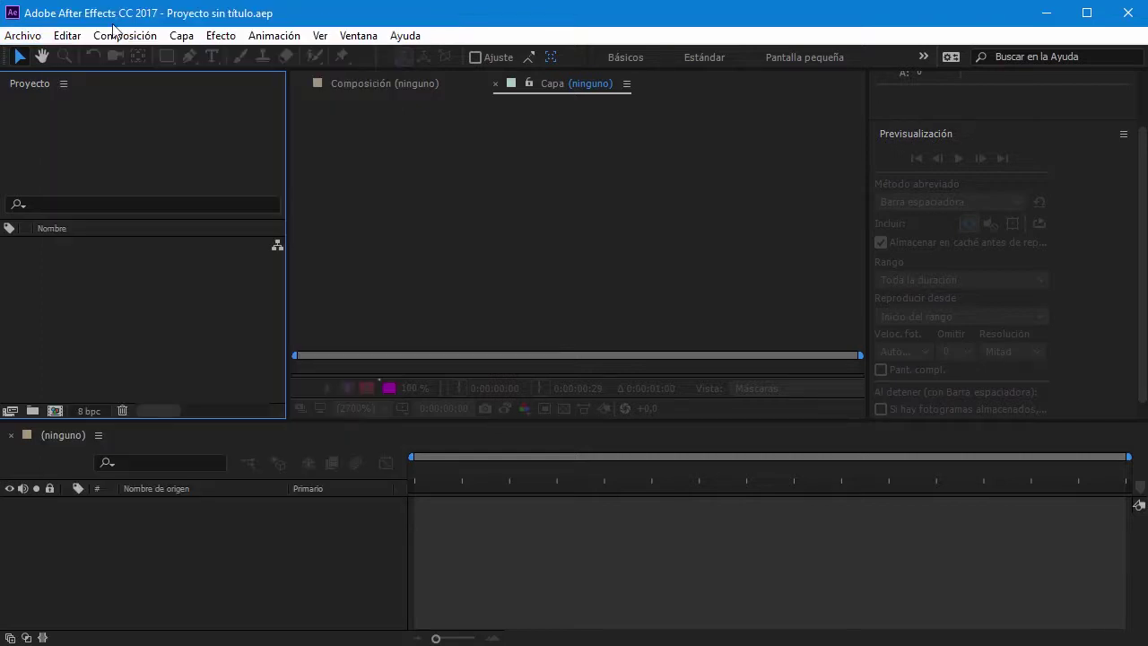
{"action": "left_click", "coordinate": [116, 36]}
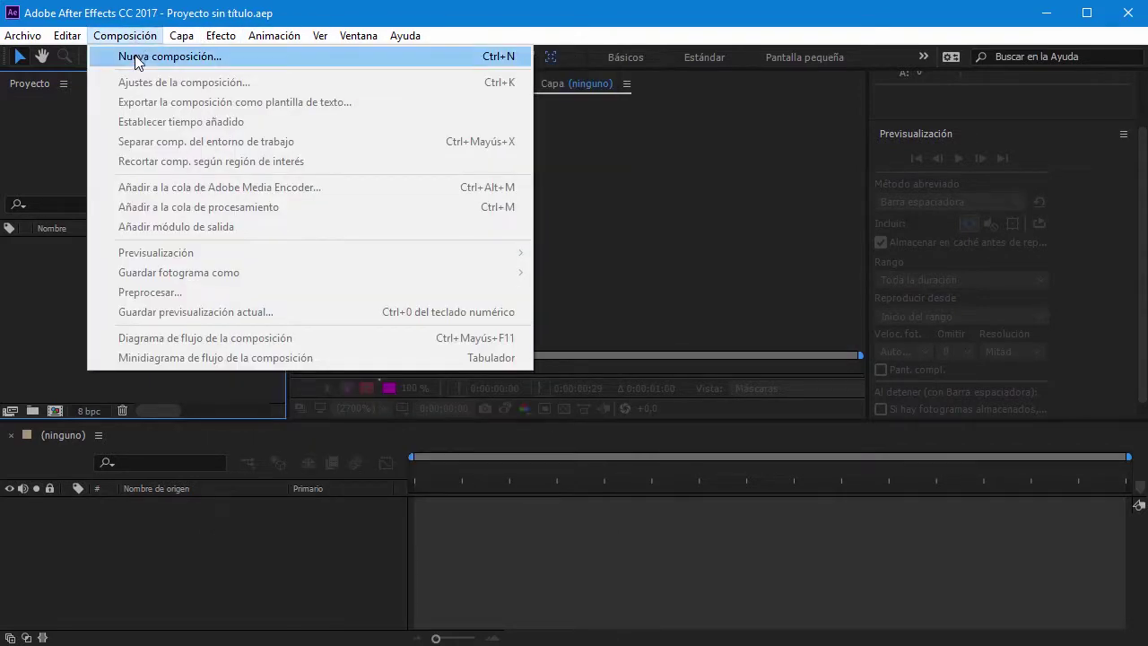
{"action": "left_click", "coordinate": [49, 322]}
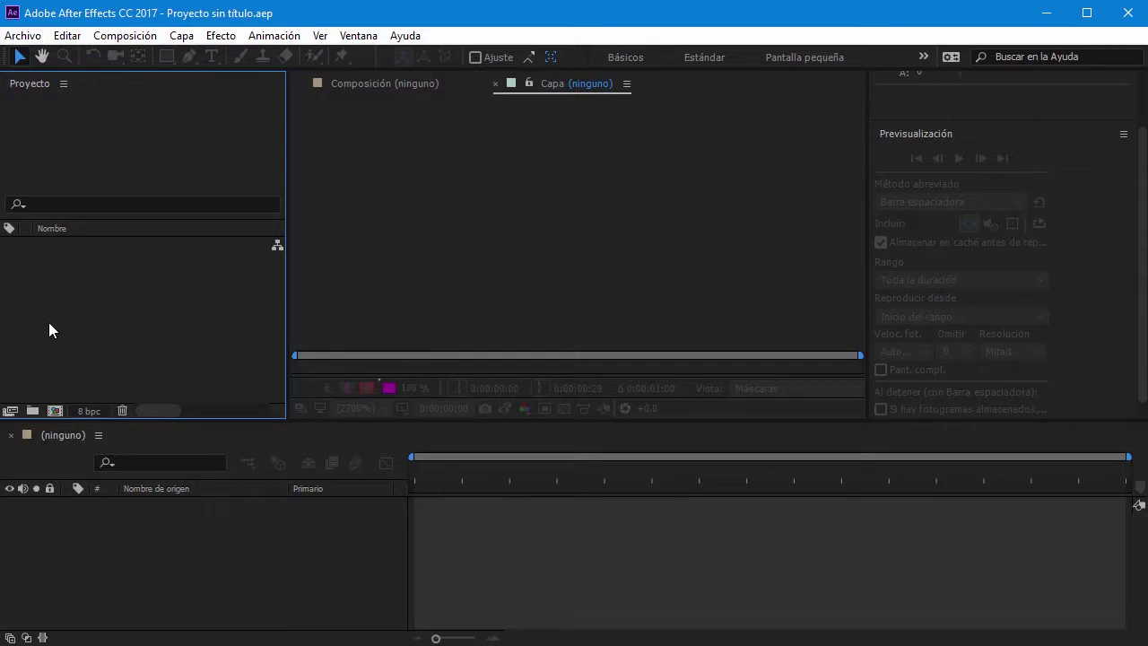
Open the new composition settings twice, cancelling both times without creating anything
{"action": "key", "text": "ctrl+n"}
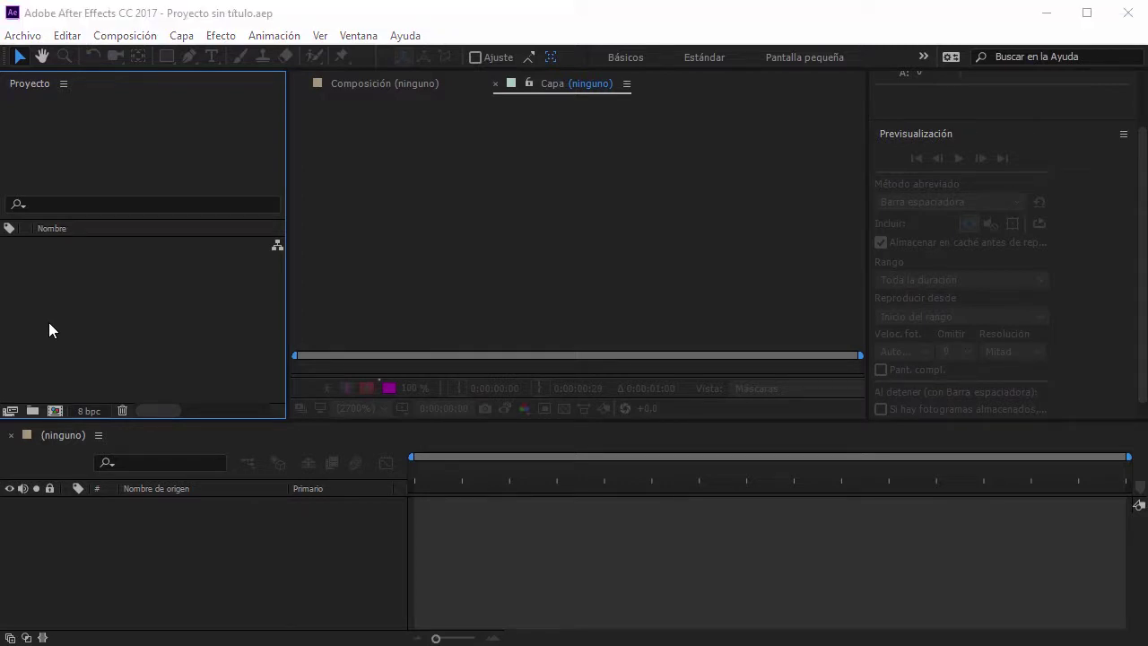
{"action": "left_click_drag", "start_coordinate": [625, 61], "coordinate": [367, 85]}
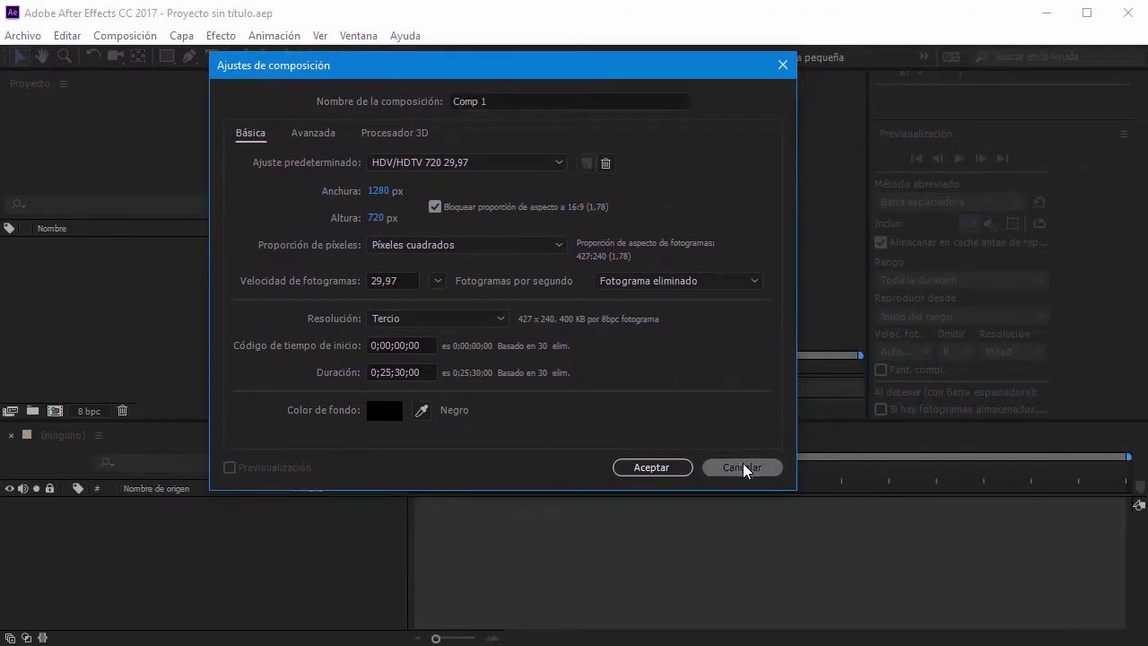
{"action": "left_click", "coordinate": [742, 468]}
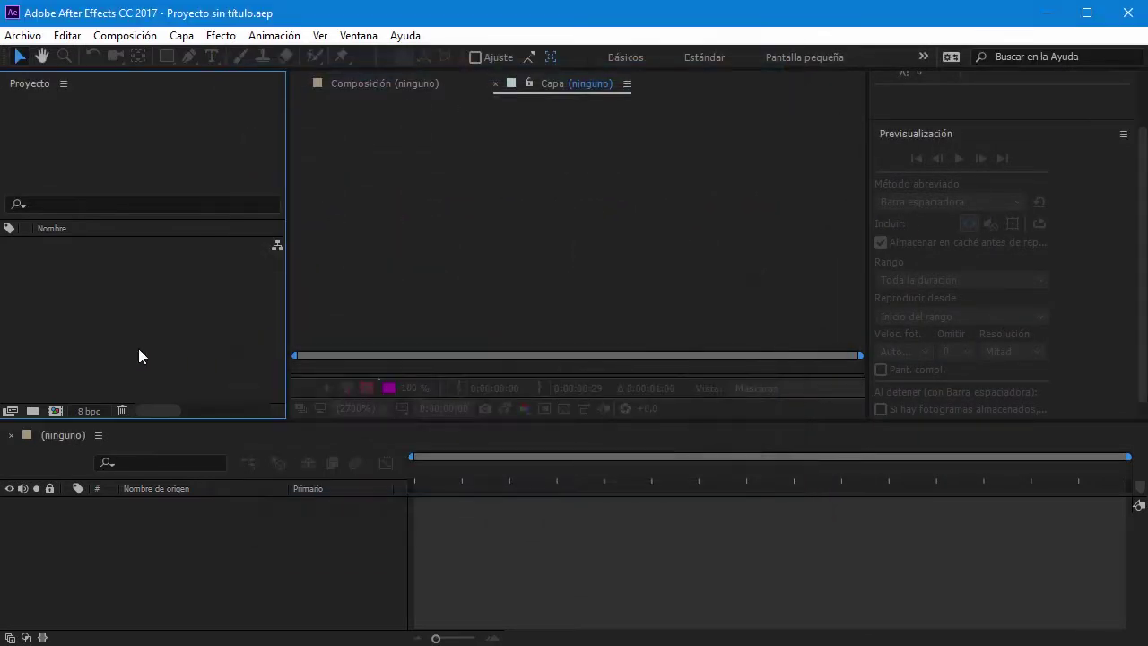
{"action": "left_click", "coordinate": [55, 411]}
{"action": "left_click_drag", "start_coordinate": [502, 77], "coordinate": [463, 98]}
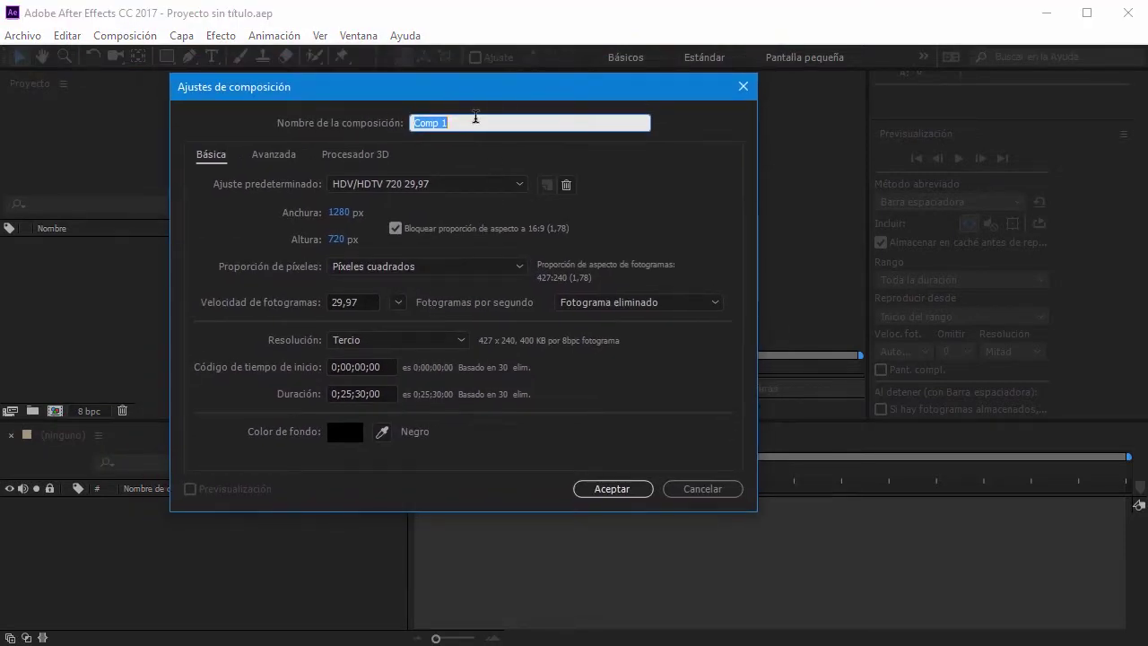
{"action": "left_click", "coordinate": [701, 491]}
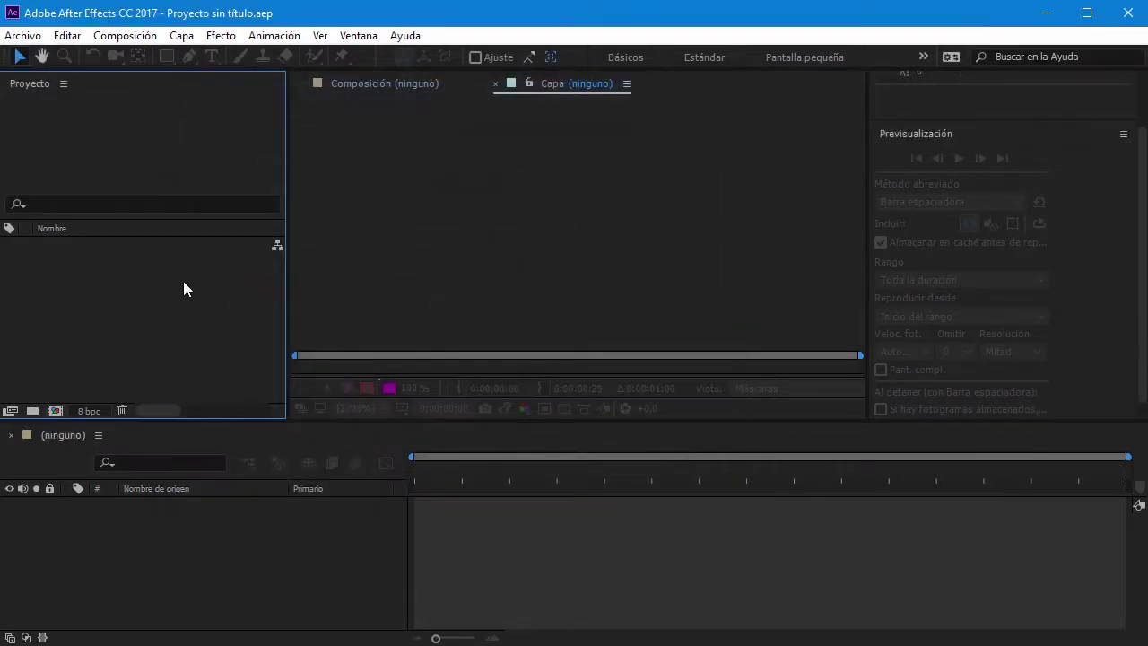
Import fusion-1.jpg and build a 1280×720 composition named fusion-1 from it
{"action": "double_click", "coordinate": [111, 289]}
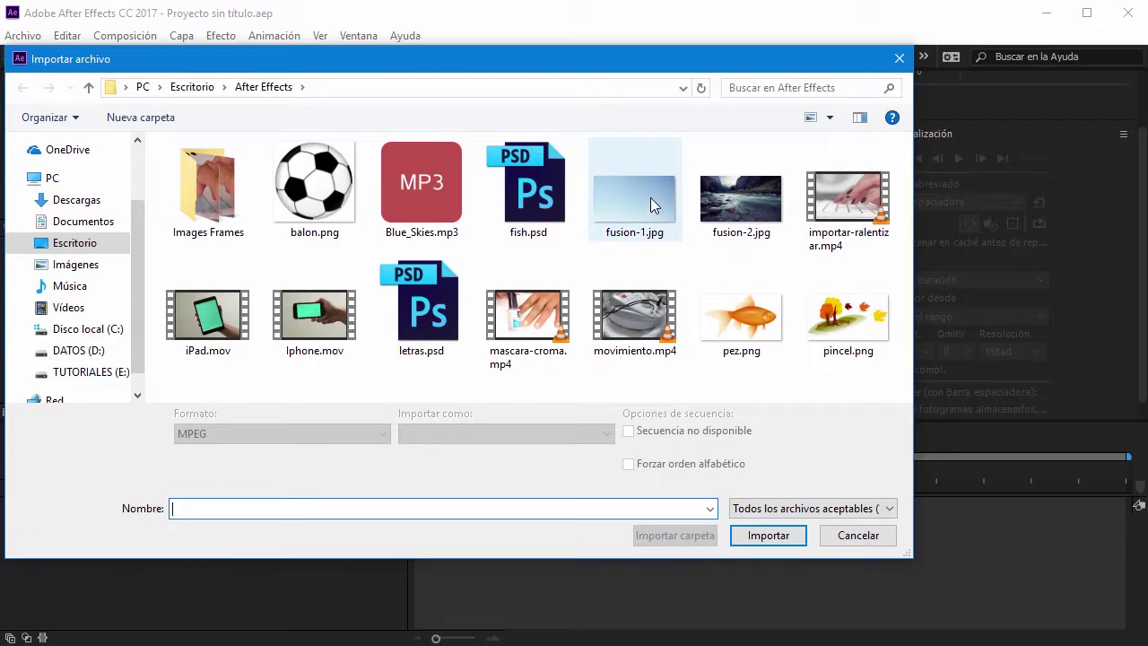
{"action": "left_click", "coordinate": [654, 211]}
{"action": "left_click", "coordinate": [768, 538]}
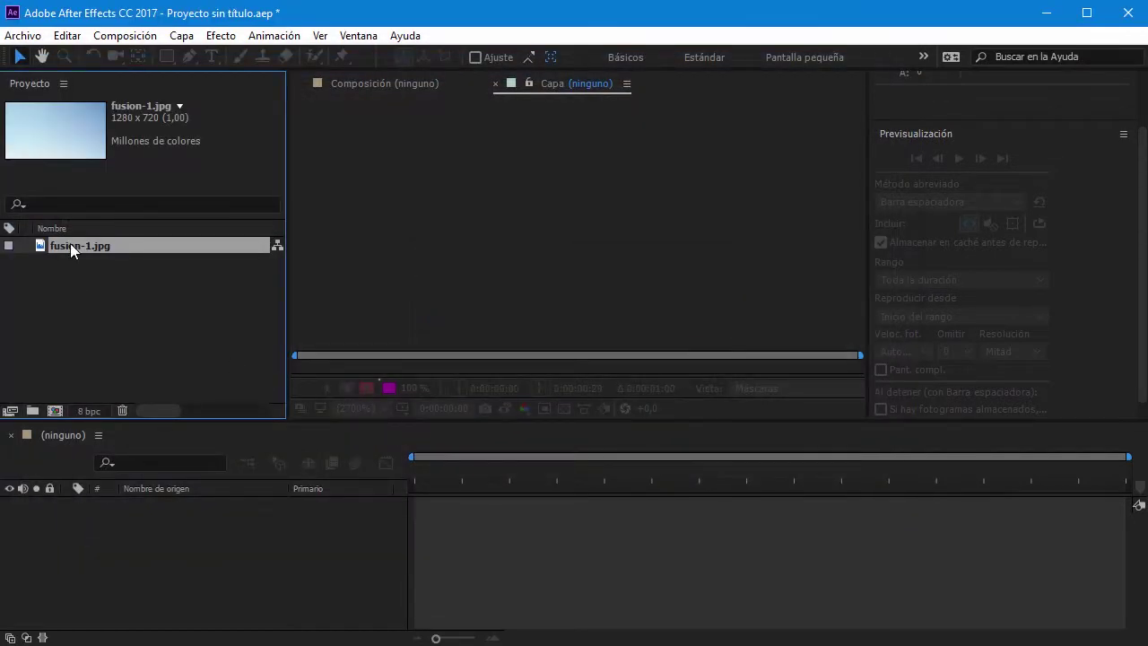
{"action": "left_click_drag", "start_coordinate": [70, 243], "coordinate": [56, 409]}
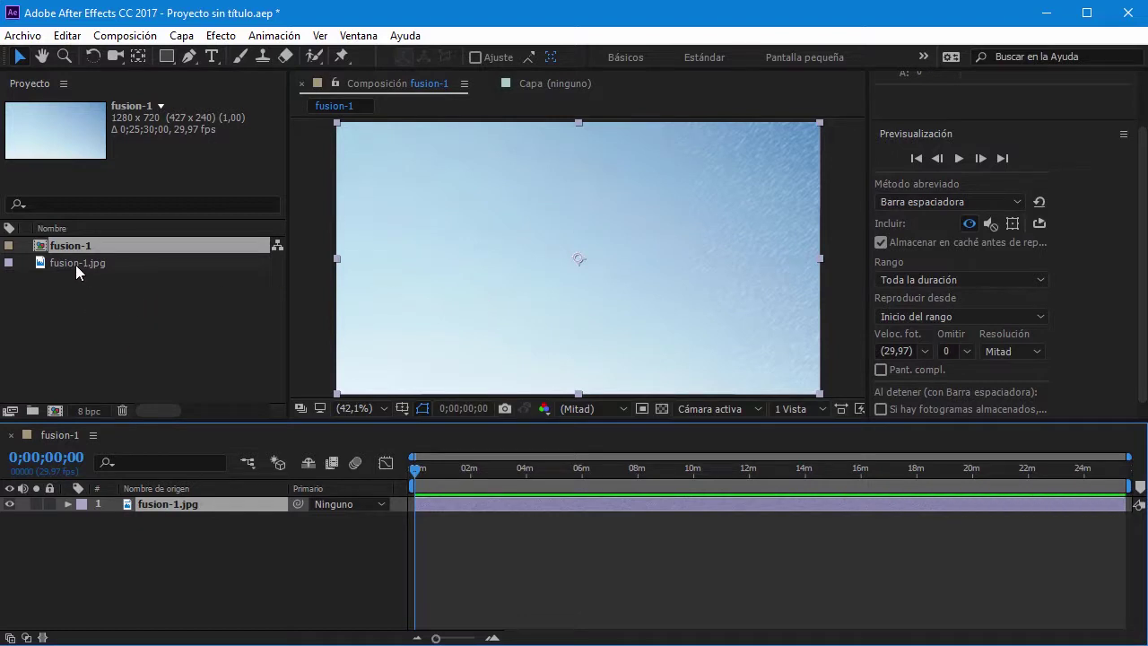
{"action": "left_click", "coordinate": [99, 263]}
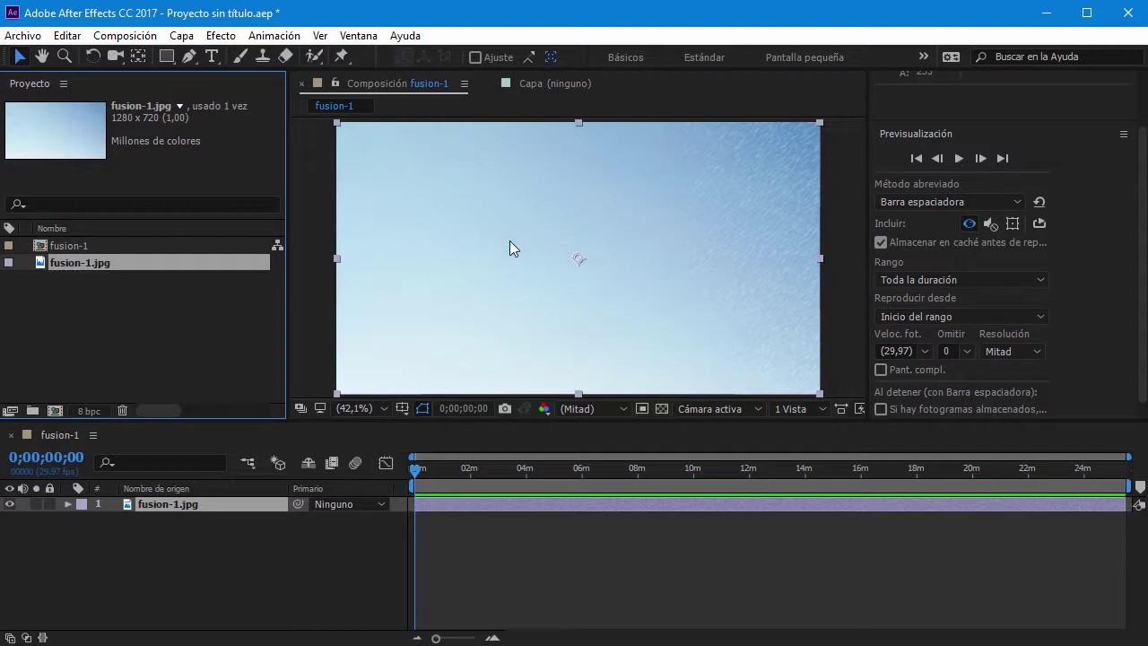
{"action": "left_click", "coordinate": [159, 319]}
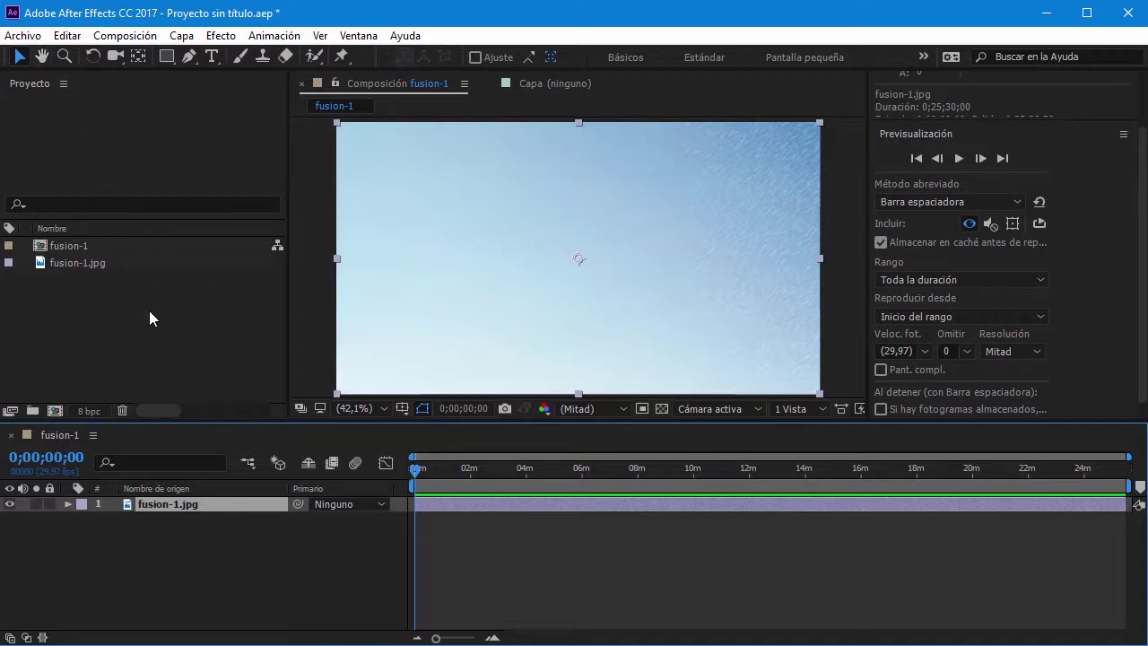
{"action": "left_click", "coordinate": [139, 337]}
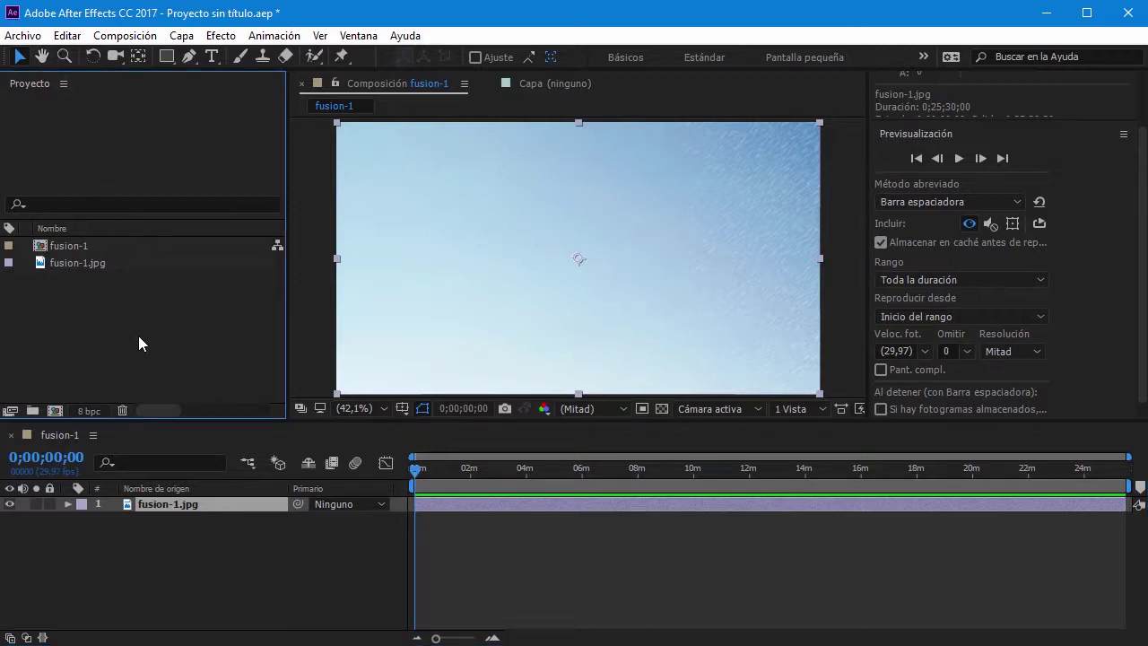
Start a new composition and rename it from Comp 1 to COMPOSICION 1
{"action": "left_click", "coordinate": [55, 410]}
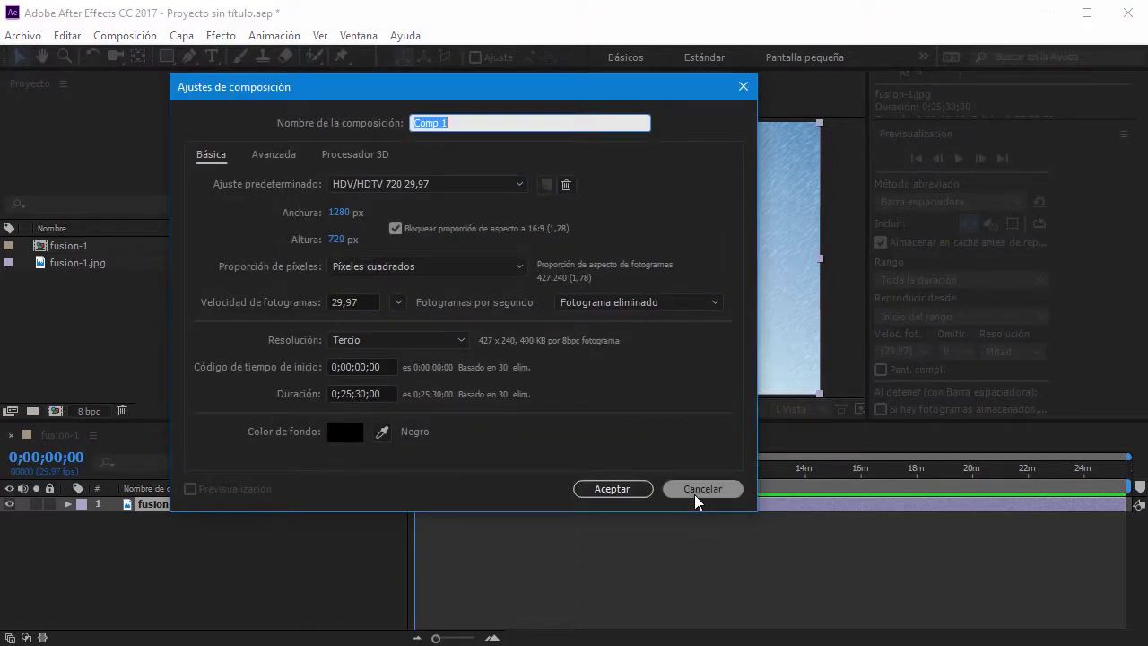
{"action": "mouse_move", "coordinate": [440, 80]}
{"action": "left_mouse_down"}
{"action": "mouse_move", "coordinate": [520, 70]}
{"action": "mouse_move", "coordinate": [573, 82]}
{"action": "left_mouse_up"}
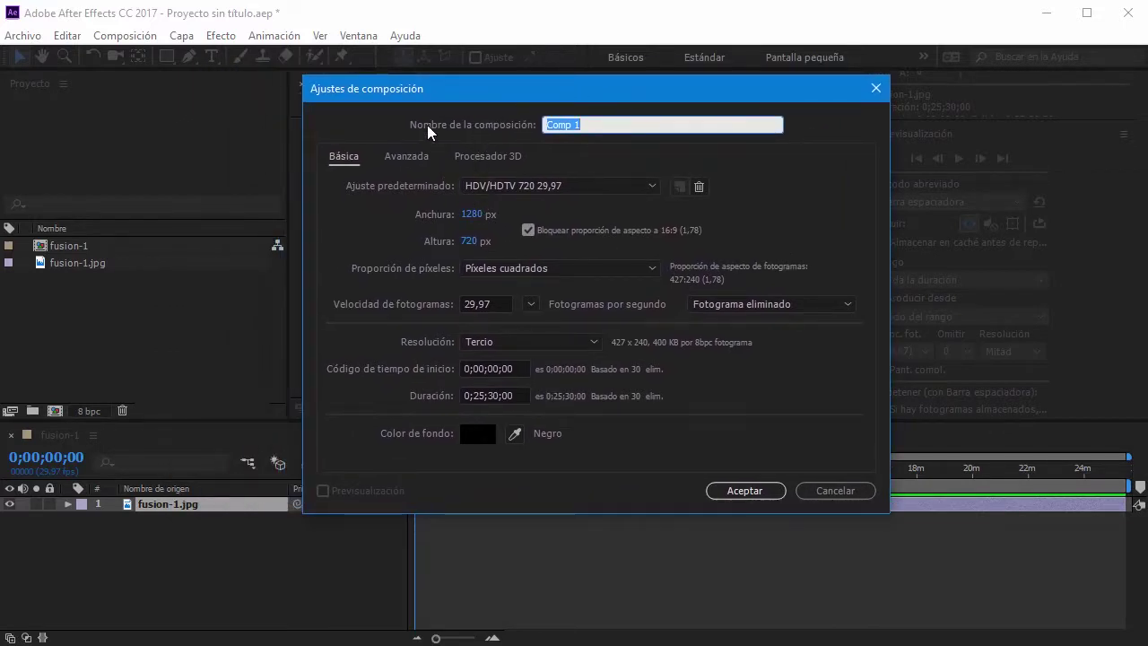
{"action": "left_click", "coordinate": [602, 126]}
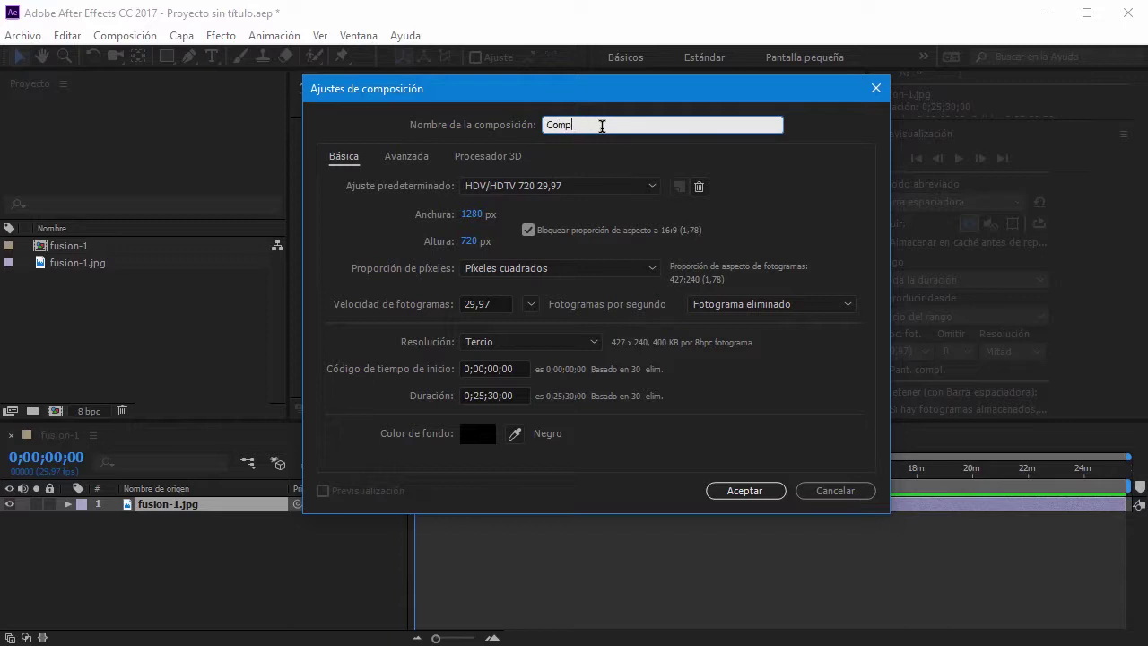
{"action": "key", "text": "BackSpace"}
{"action": "key", "text": "BackSpace"}
{"action": "key", "text": "BackSpace"}
{"action": "type", "text": "O"}
{"action": "type", "text": "MPOSICION"}
{"action": "type", "text": " 1"}
{"action": "left_click", "coordinate": [652, 185]}
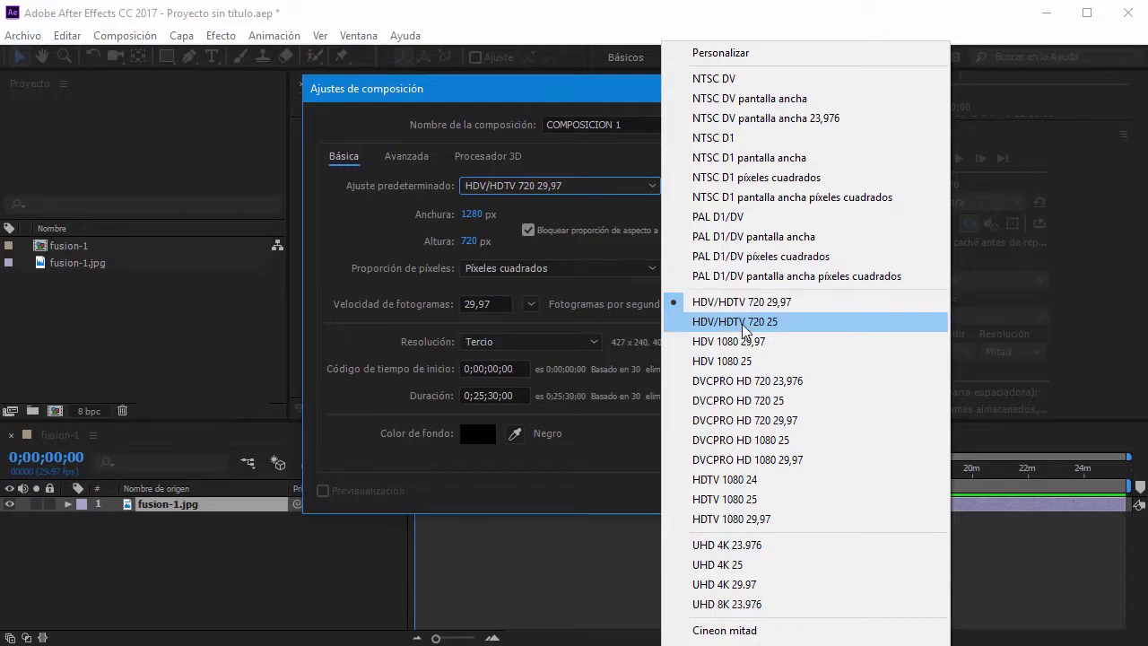
Apply the HDV/HDTV 720 25 preset, giving 1280×720 at 25 fps
{"action": "left_click", "coordinate": [741, 323]}
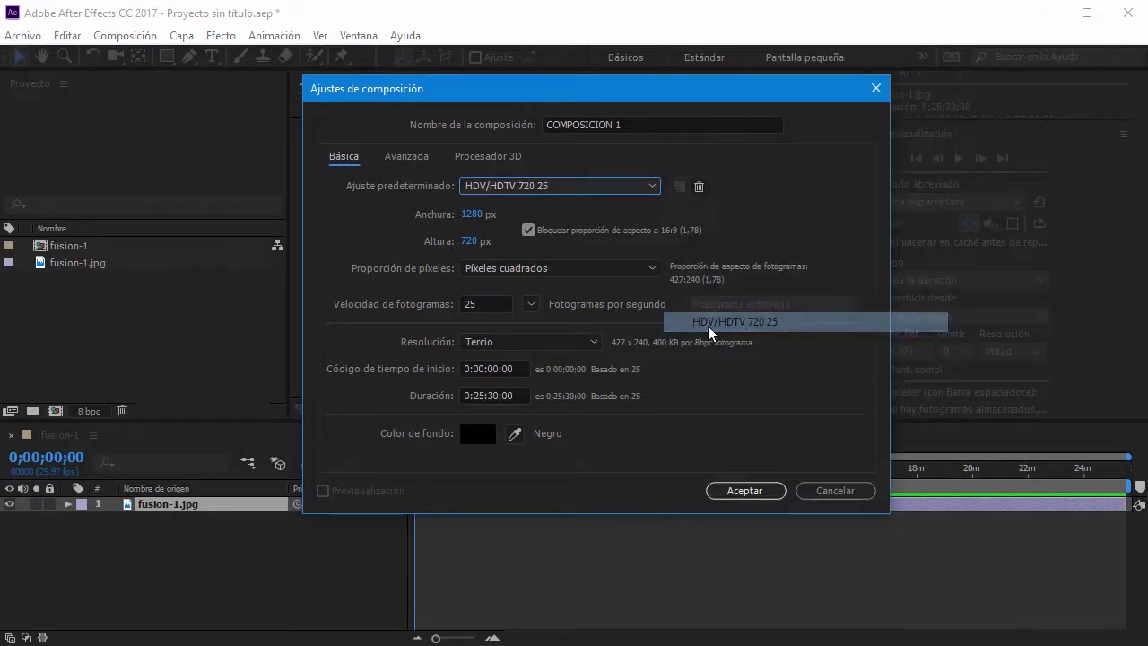
{"action": "left_click", "coordinate": [651, 187]}
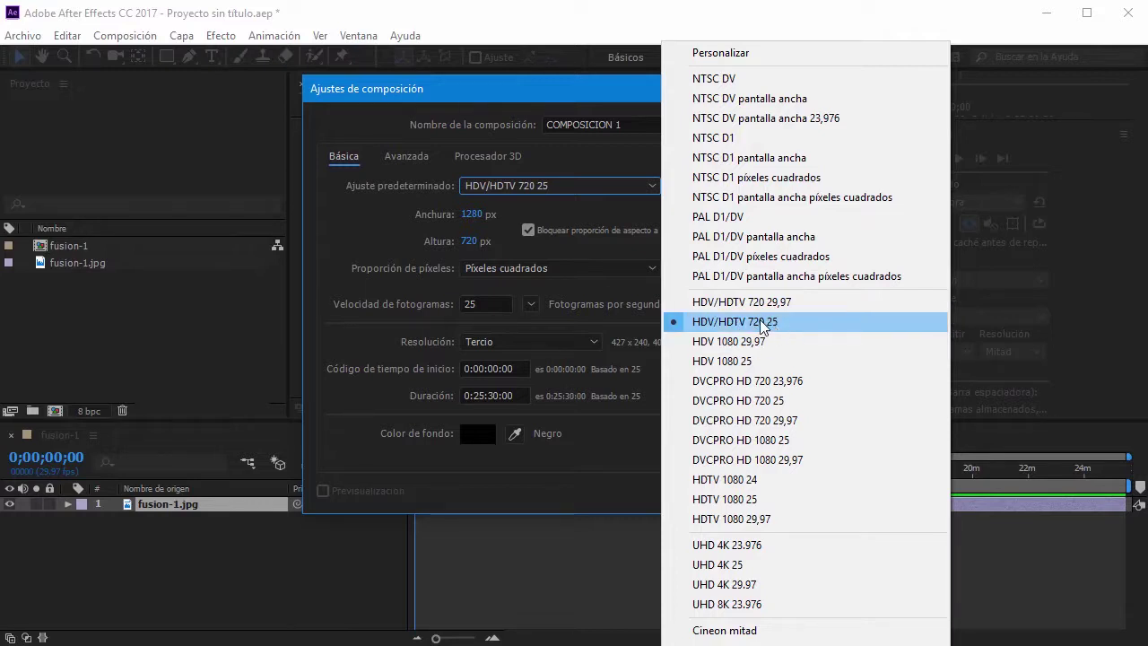
{"action": "left_click", "coordinate": [767, 323]}
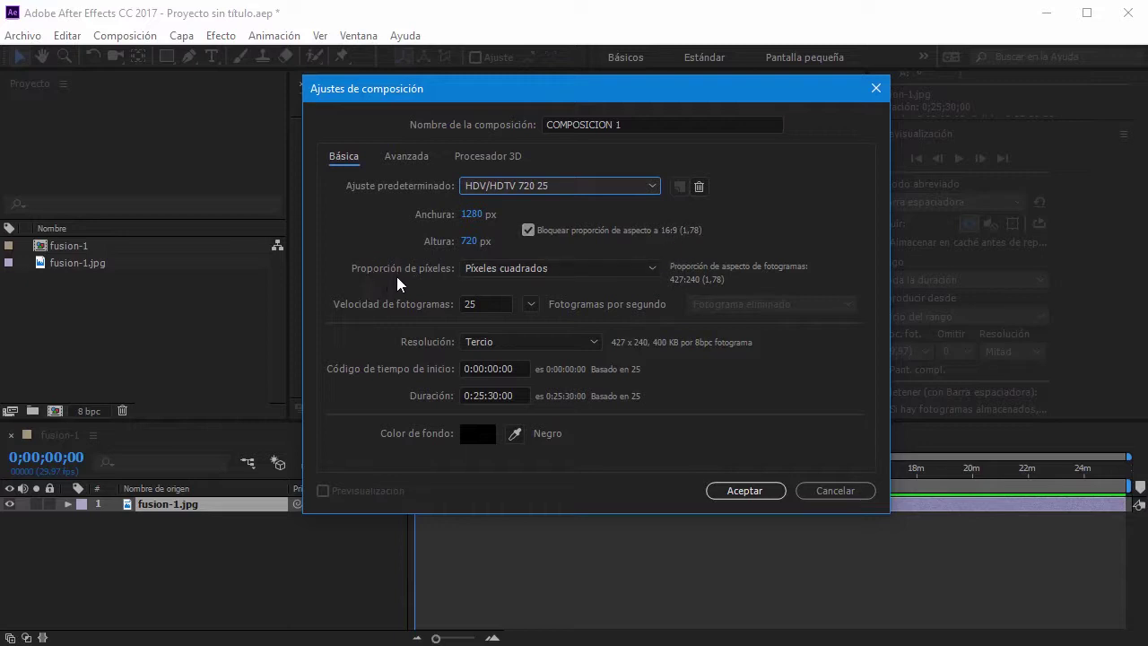
Keep square pixels and change the frame rate to 28 fps, making the preset Personalizar
{"action": "left_click", "coordinate": [657, 266]}
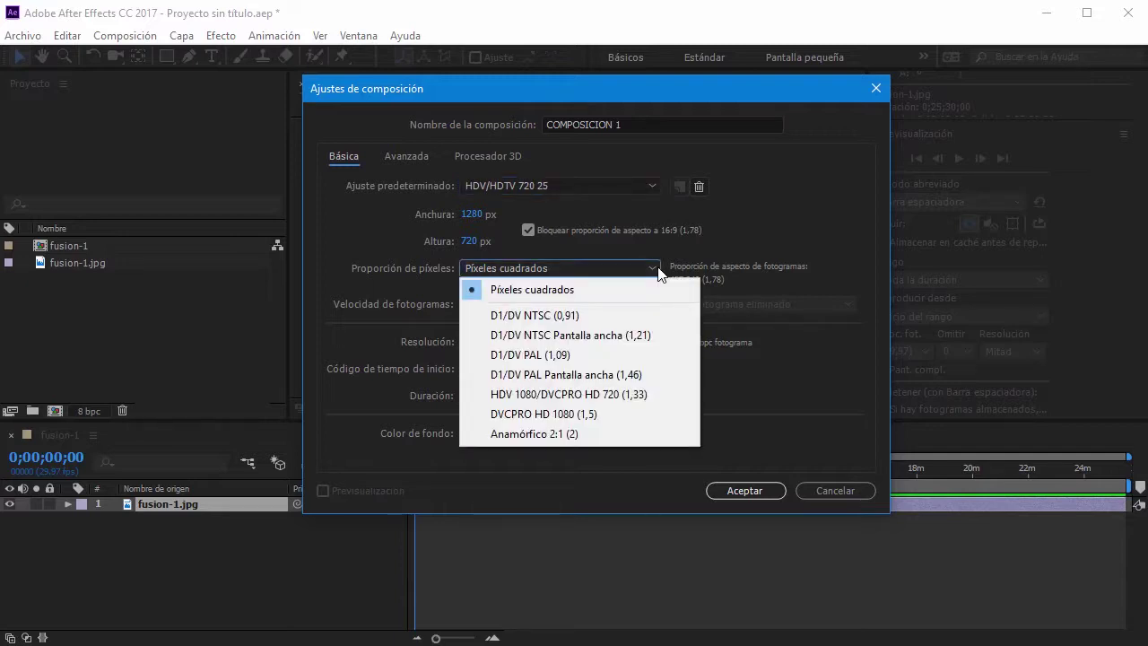
{"action": "left_click", "coordinate": [657, 266]}
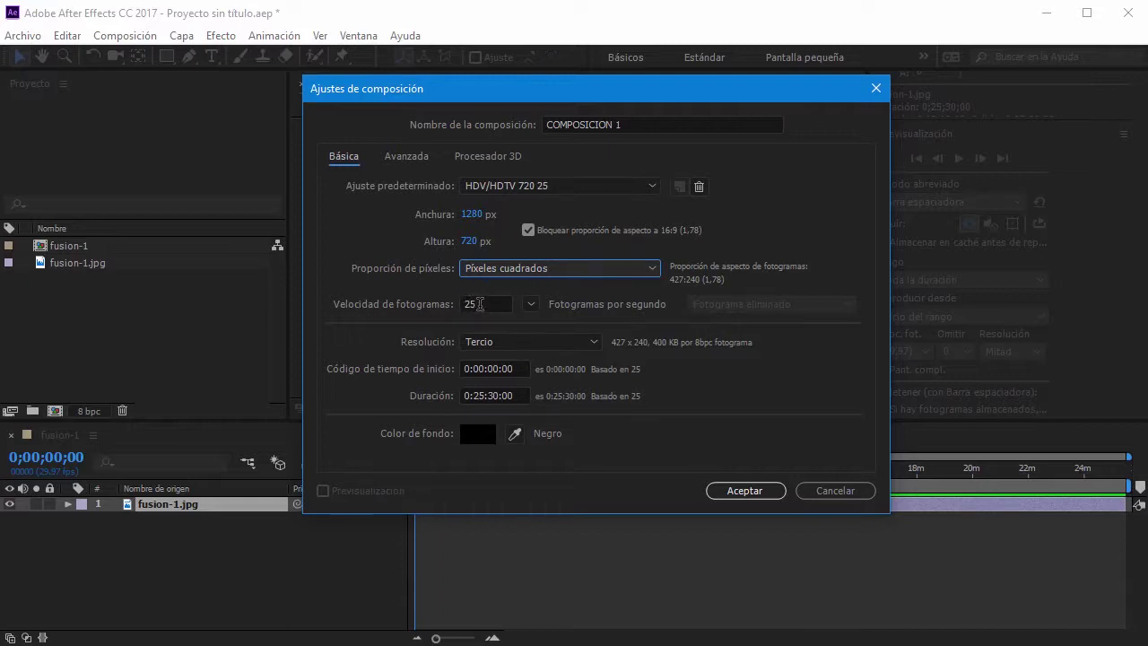
{"action": "left_click", "coordinate": [479, 304]}
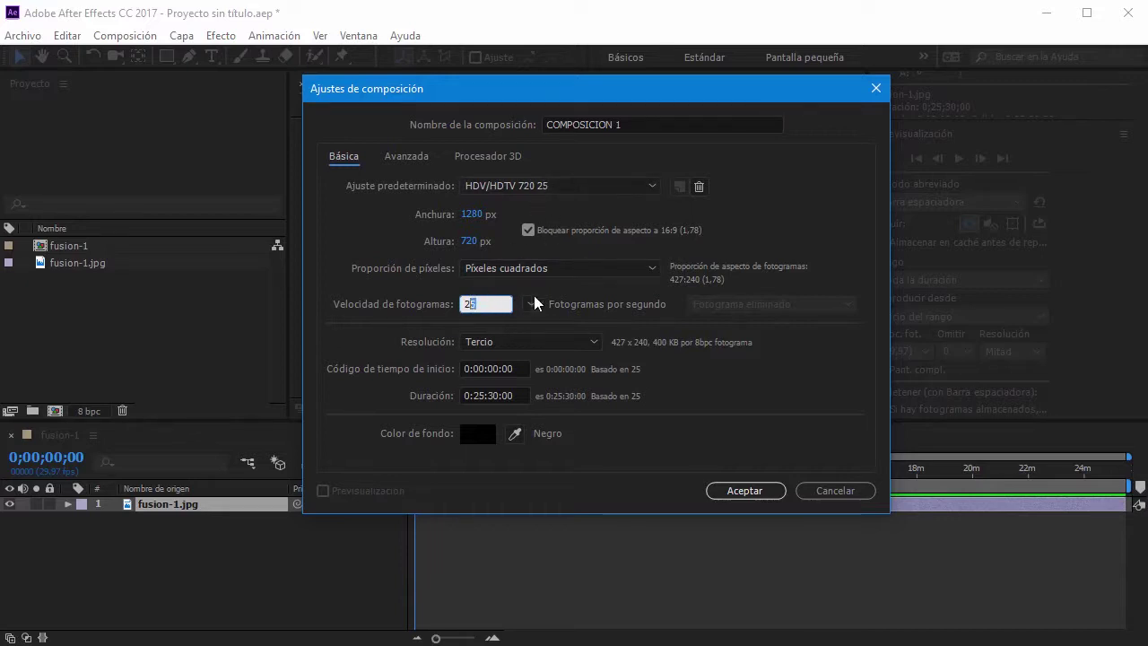
{"action": "type", "text": "8"}
{"action": "left_click", "coordinate": [793, 247]}
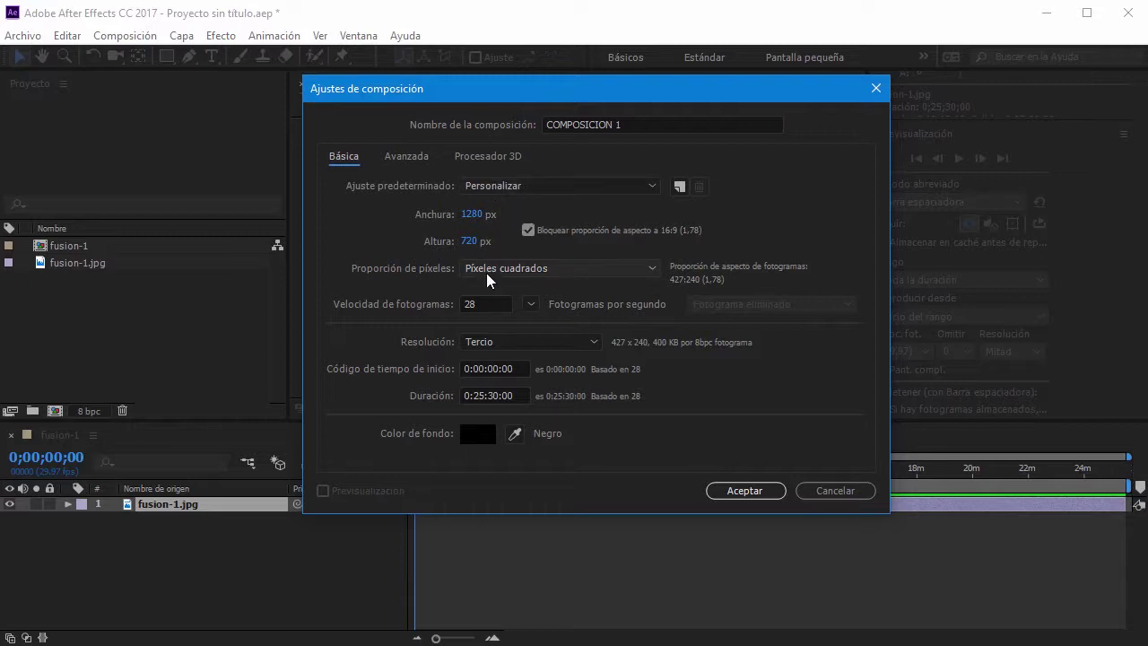
{"action": "left_click", "coordinate": [485, 305]}
{"action": "key", "text": "BackSpace"}
{"action": "type", "text": "5"}
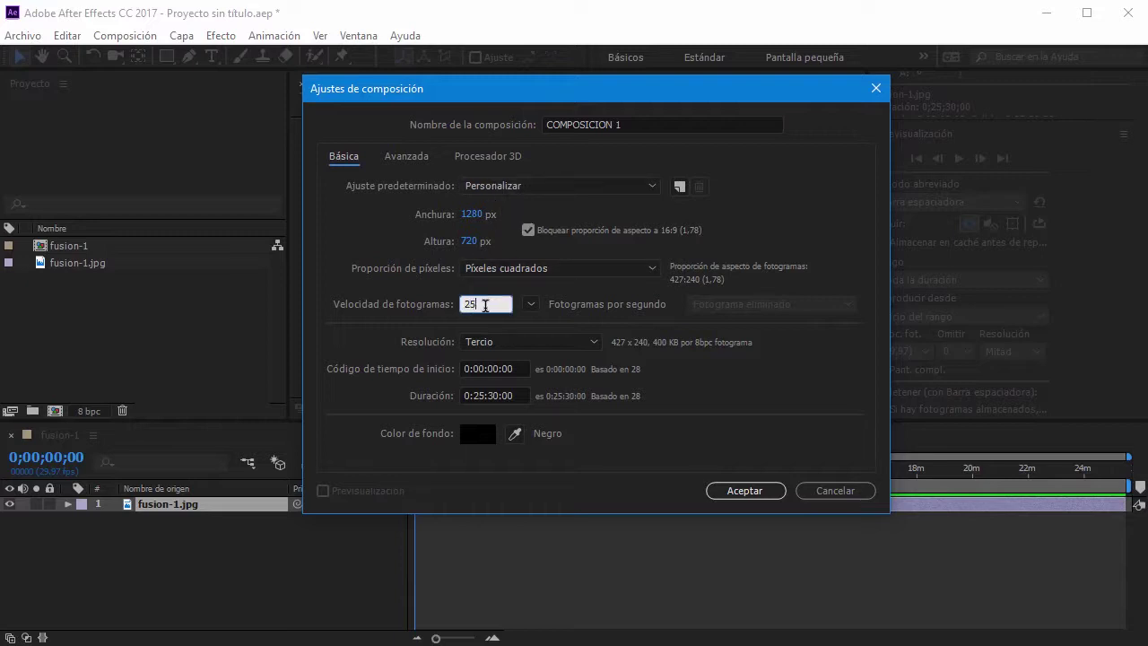
{"action": "left_click", "coordinate": [787, 214]}
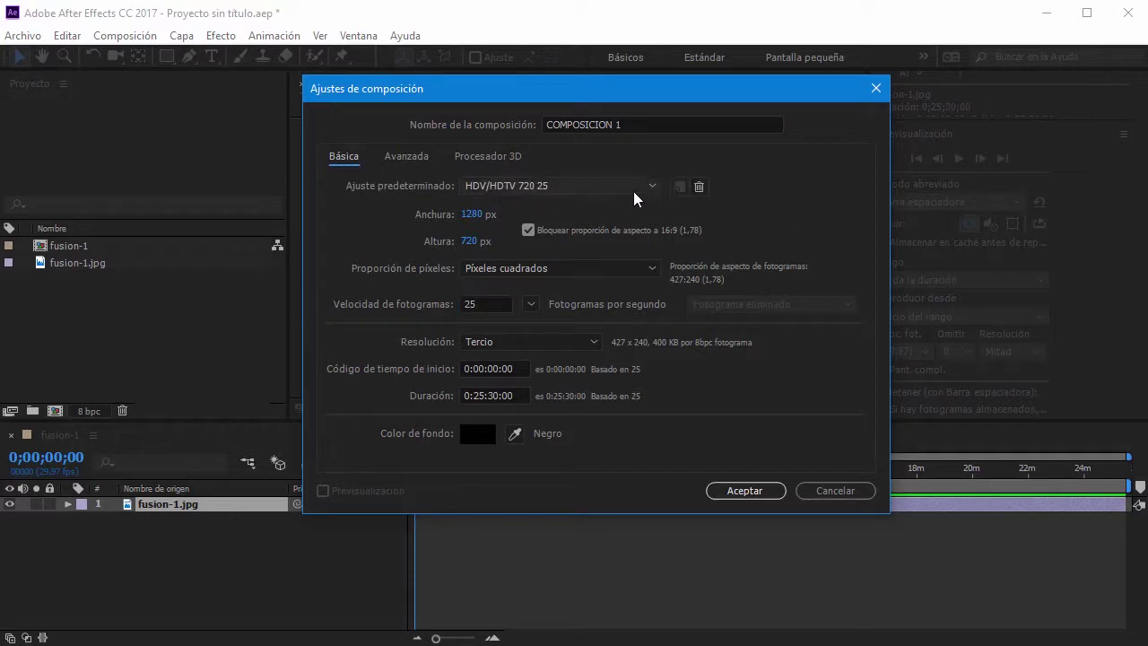
{"action": "left_click", "coordinate": [482, 302]}
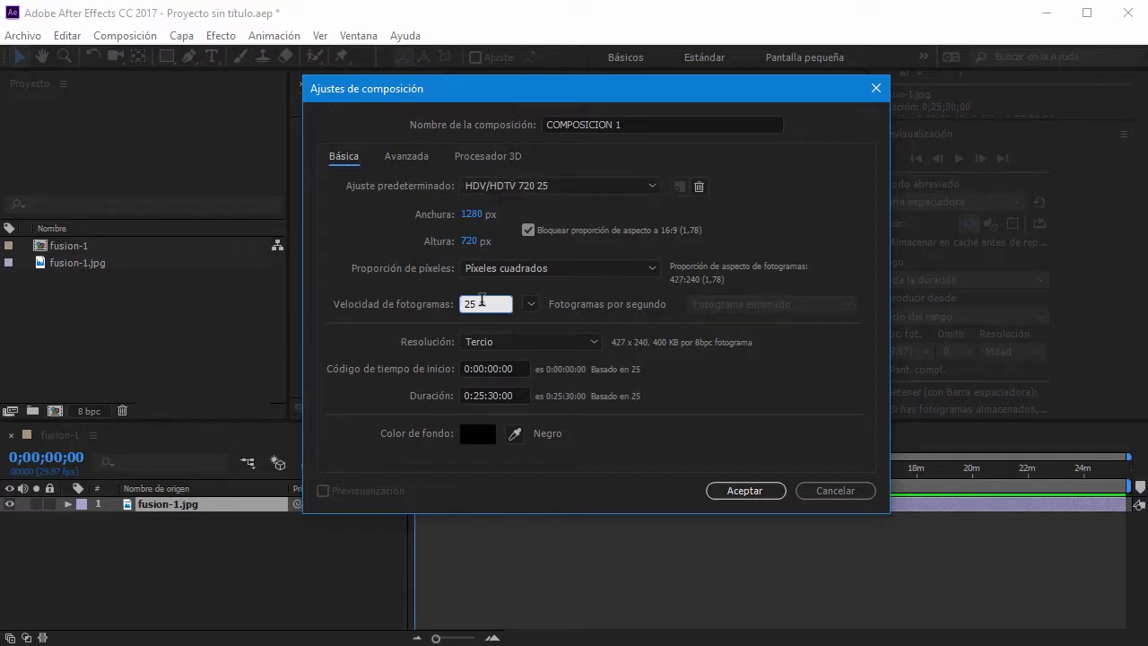
{"action": "type", "text": "28"}
{"action": "left_click", "coordinate": [741, 207]}
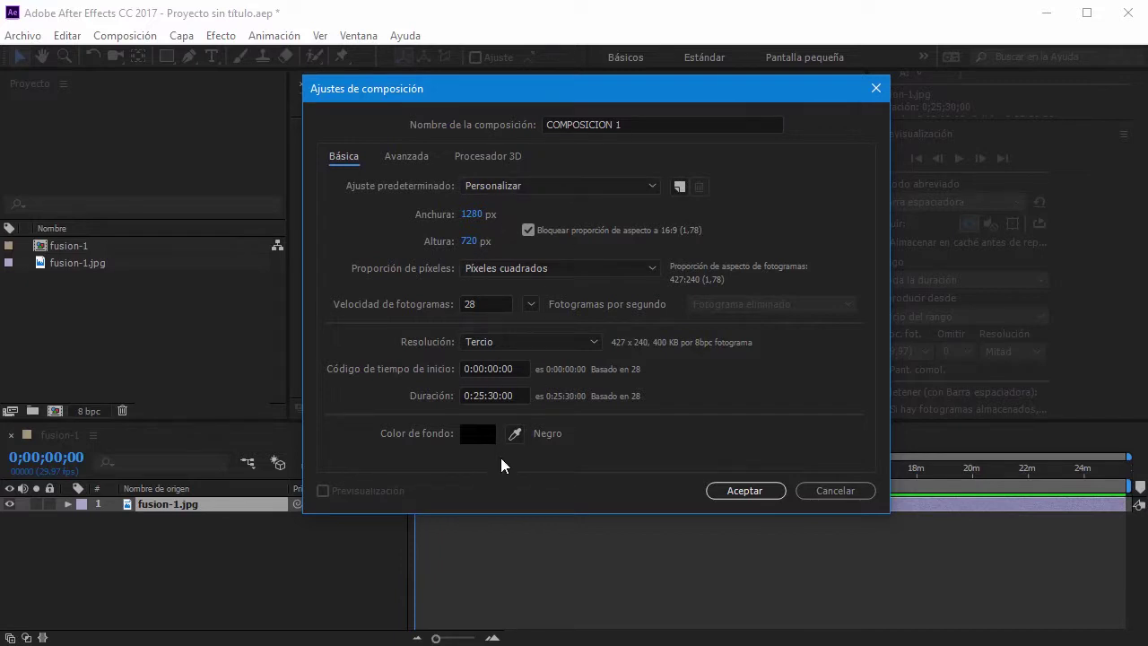
Save the current 1280×720, 28 fps settings as a named custom preset
{"action": "left_click", "coordinate": [680, 187]}
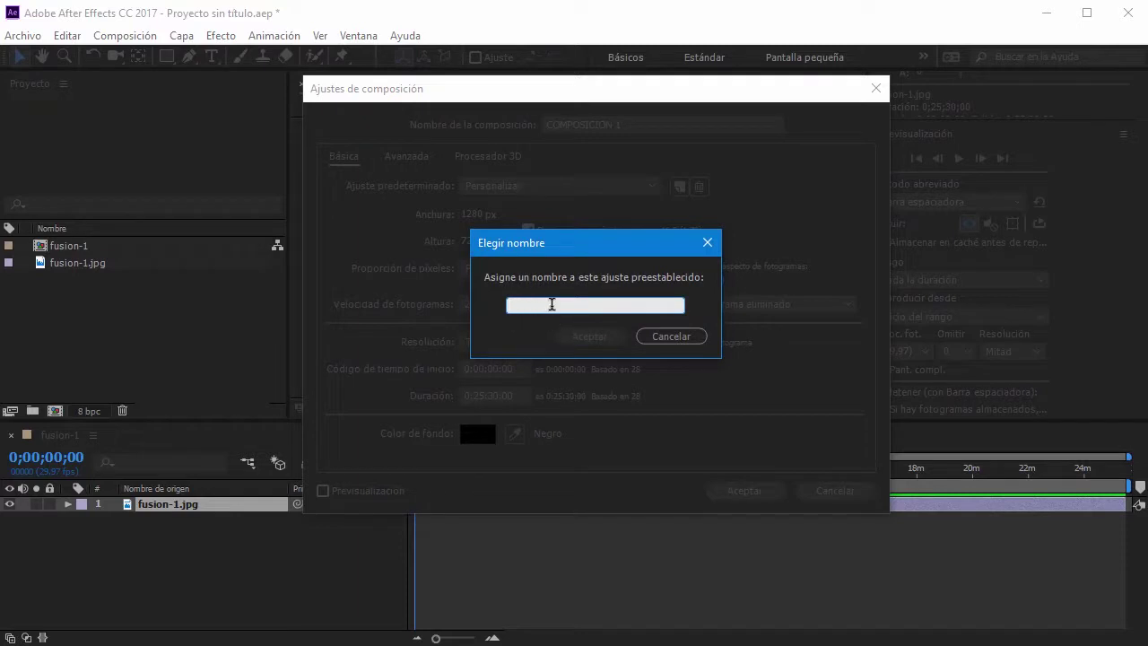
{"action": "type", "text": "A"}
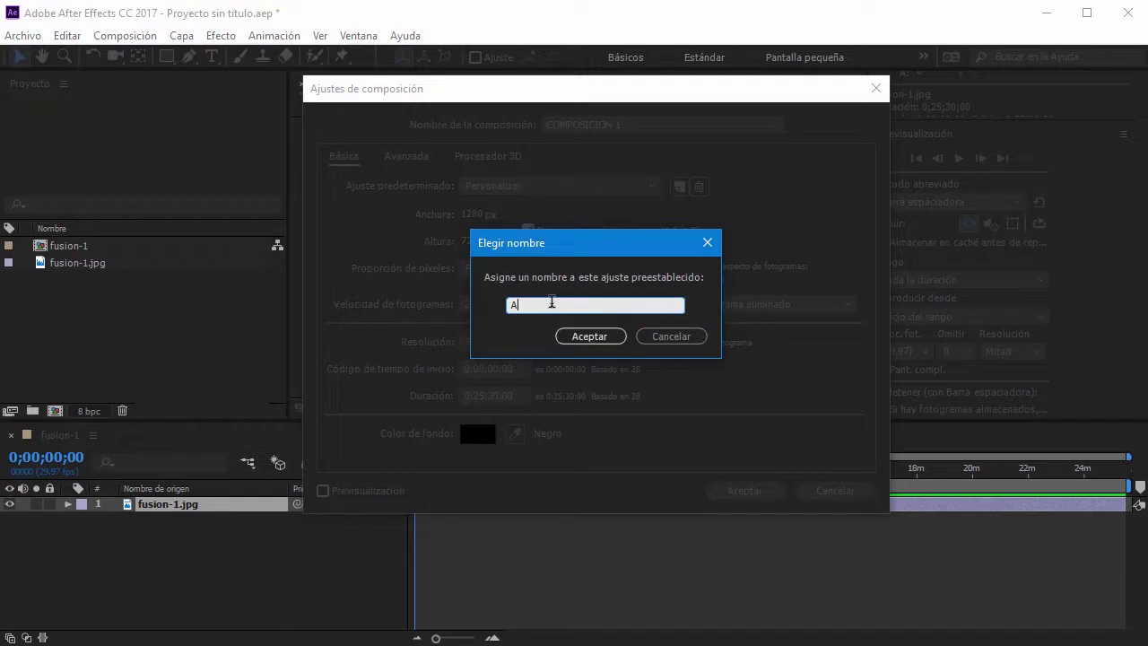
{"action": "type", "text": "lex"}
{"action": "left_click", "coordinate": [588, 336]}
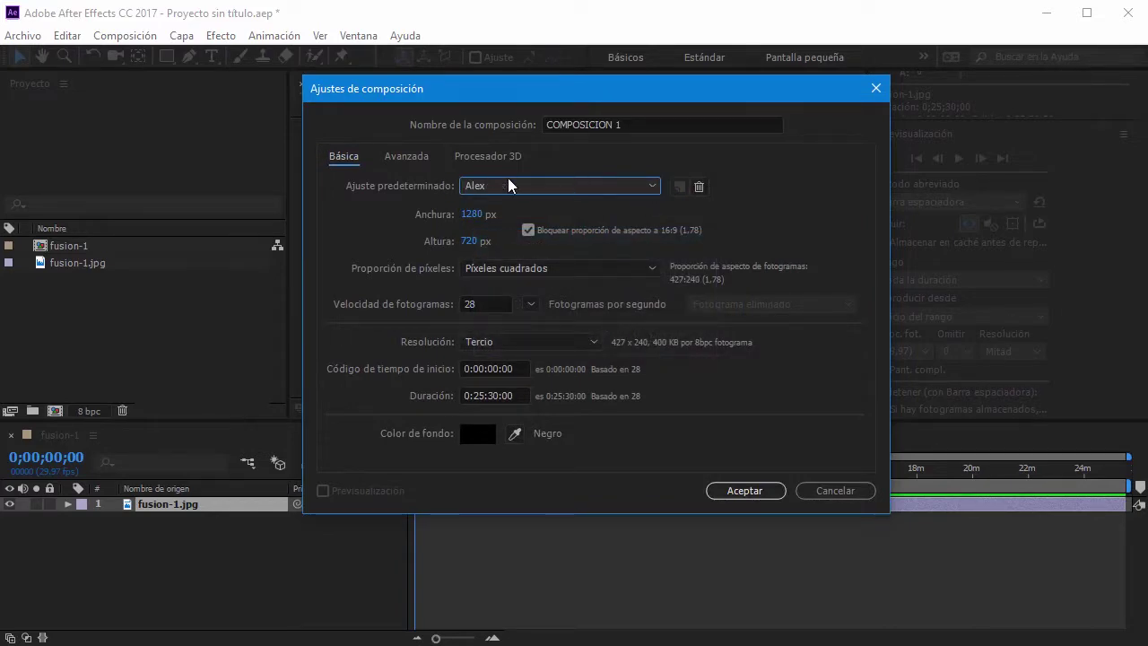
{"action": "left_click", "coordinate": [504, 185]}
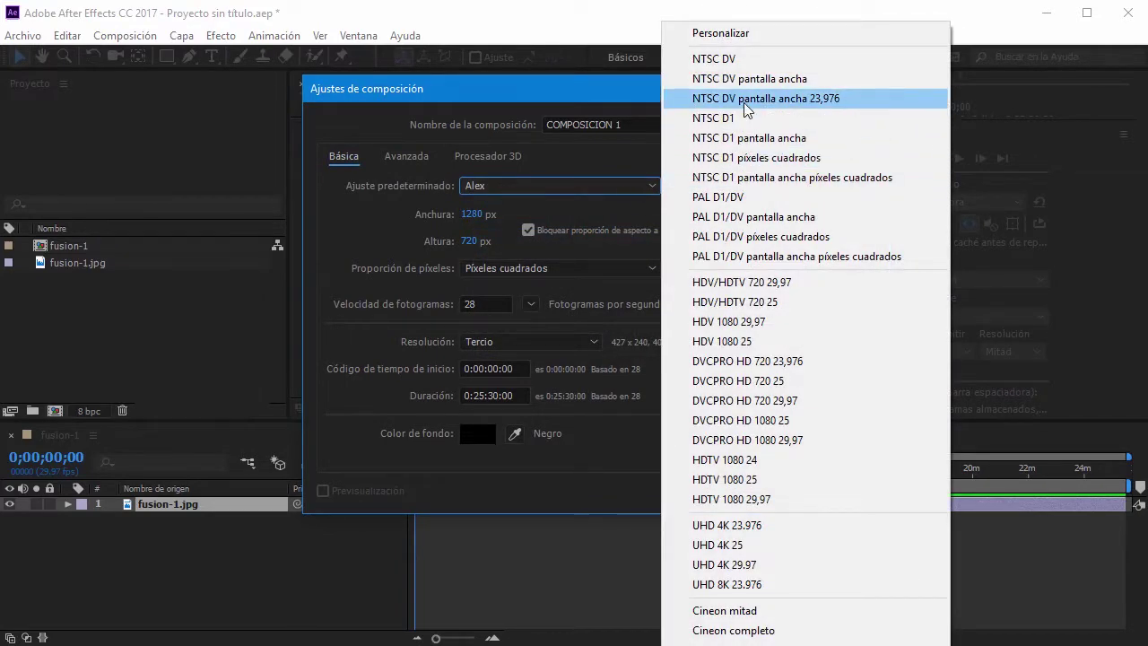
{"action": "left_click", "coordinate": [554, 93]}
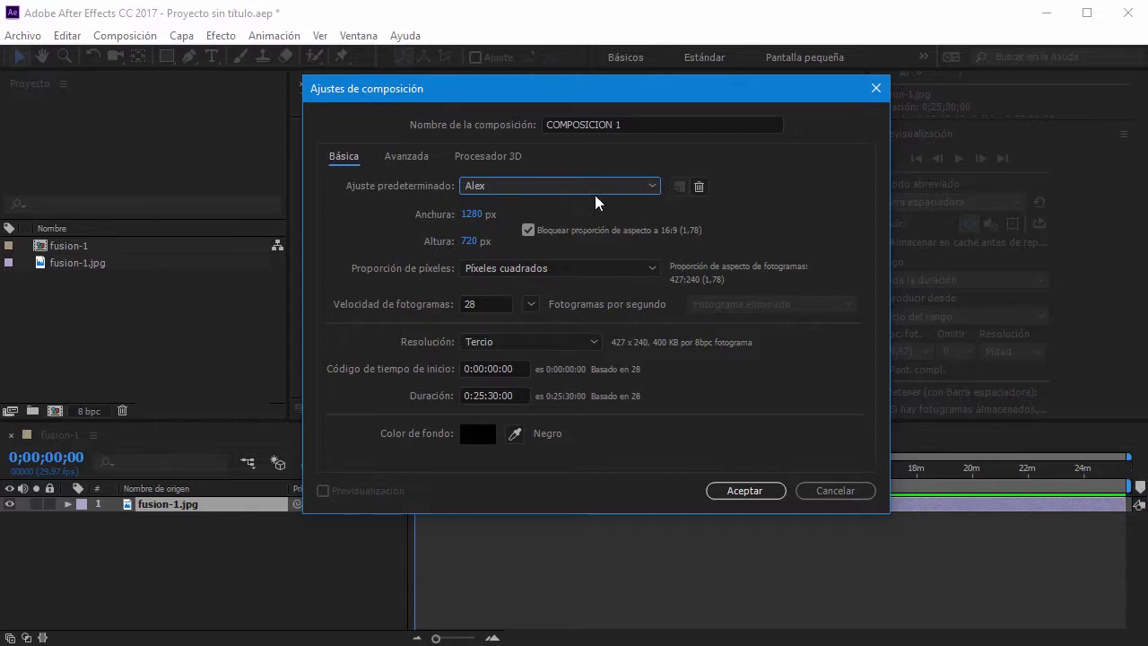
Delete the custom preset and switch back to HDV/HDTV 720 25 (1280×720, 25 fps)
{"action": "left_click", "coordinate": [699, 186]}
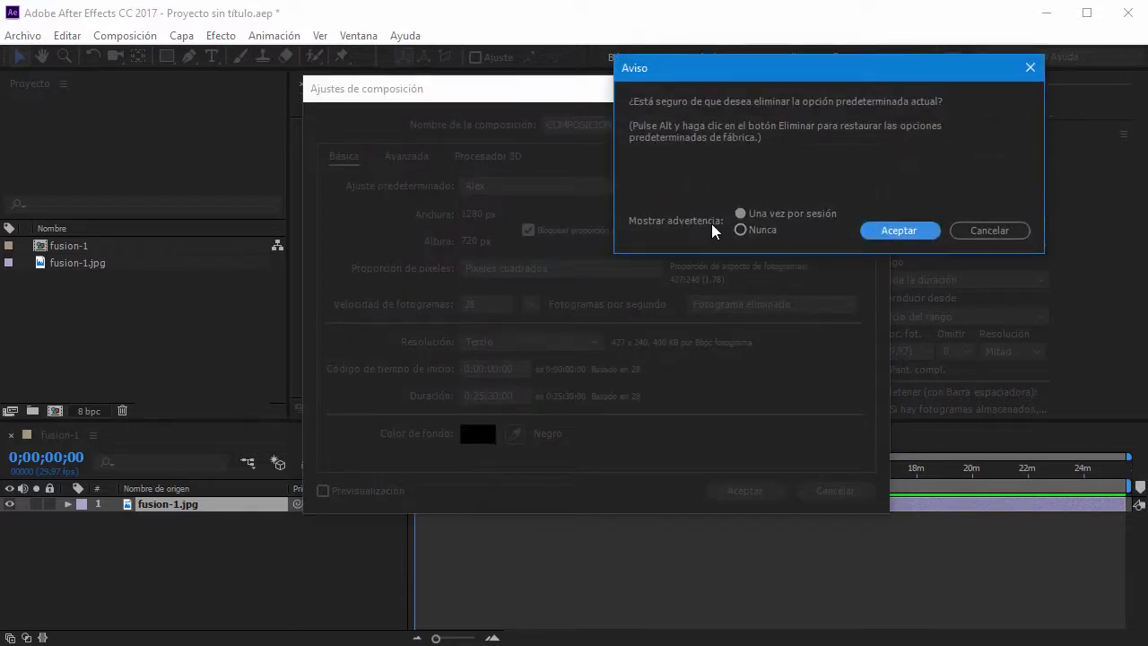
{"action": "left_click", "coordinate": [740, 215]}
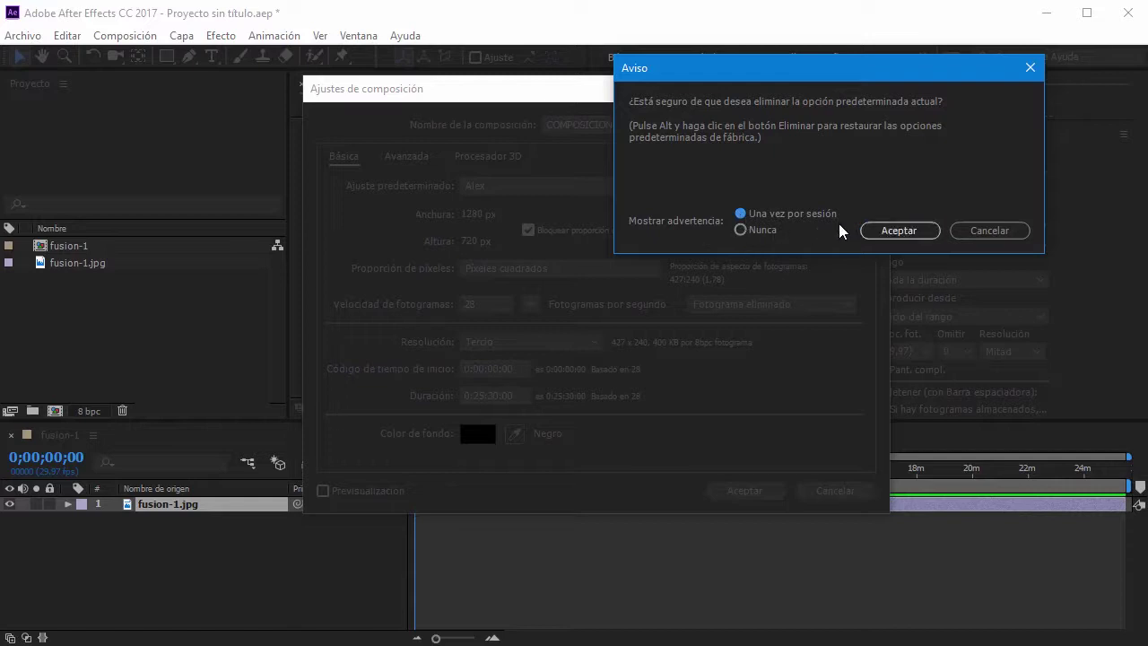
{"action": "left_click", "coordinate": [906, 230]}
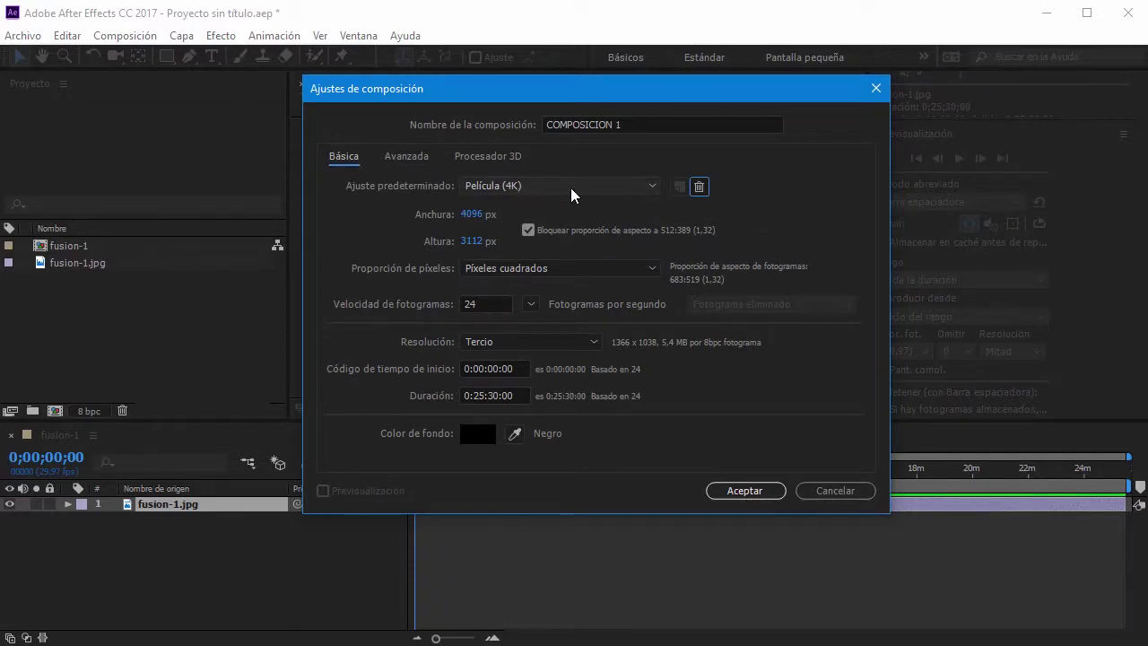
{"action": "left_click", "coordinate": [577, 188]}
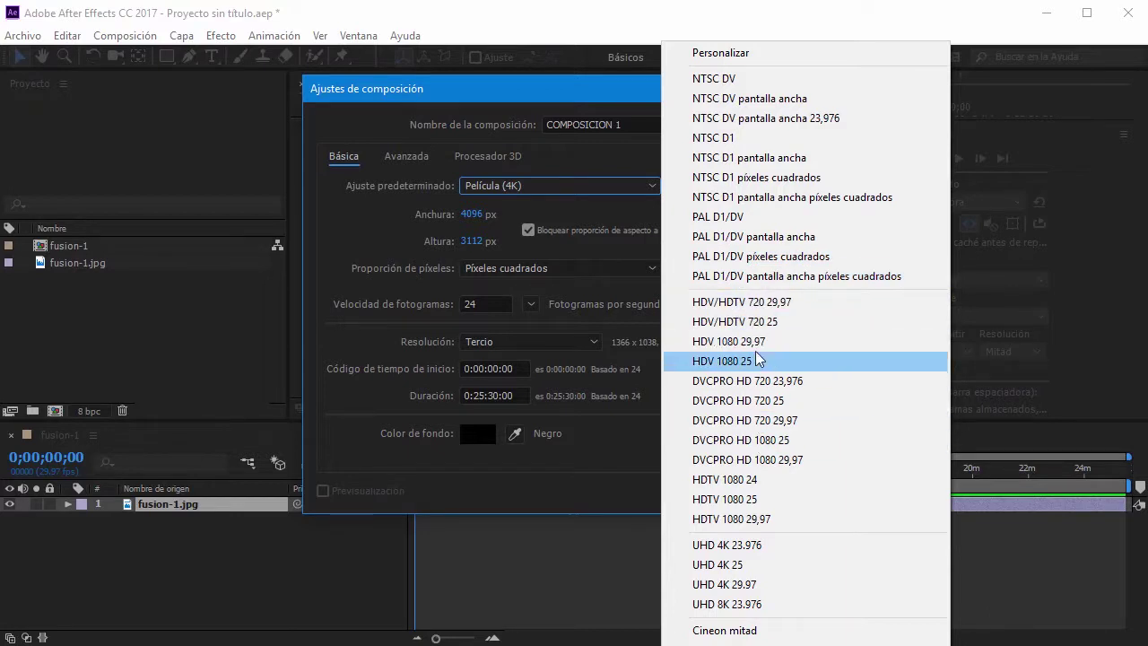
{"action": "left_click", "coordinate": [752, 322]}
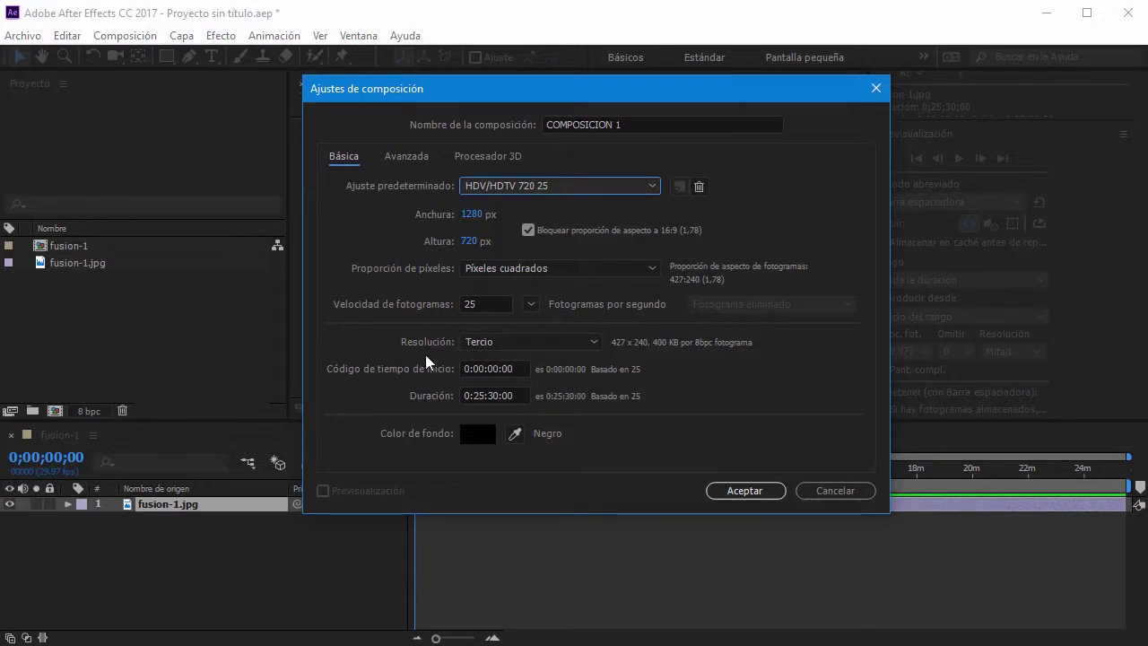
Change the resolution from Tercio to Mitad, rendering at 640×360
{"action": "left_click", "coordinate": [594, 341]}
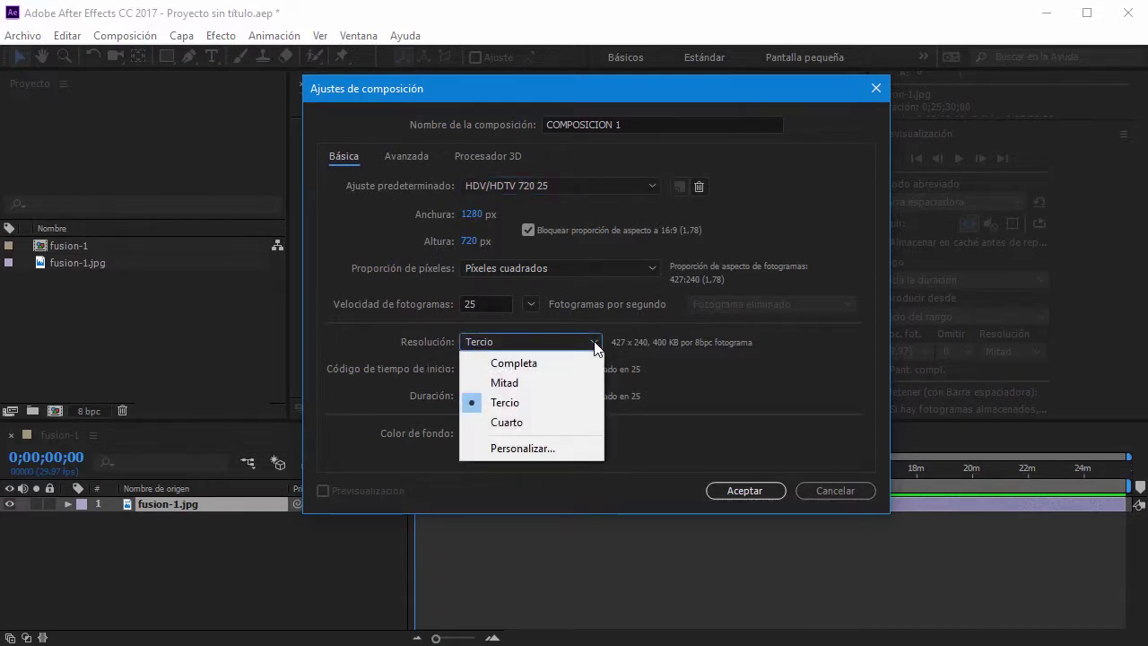
{"action": "left_click", "coordinate": [521, 401]}
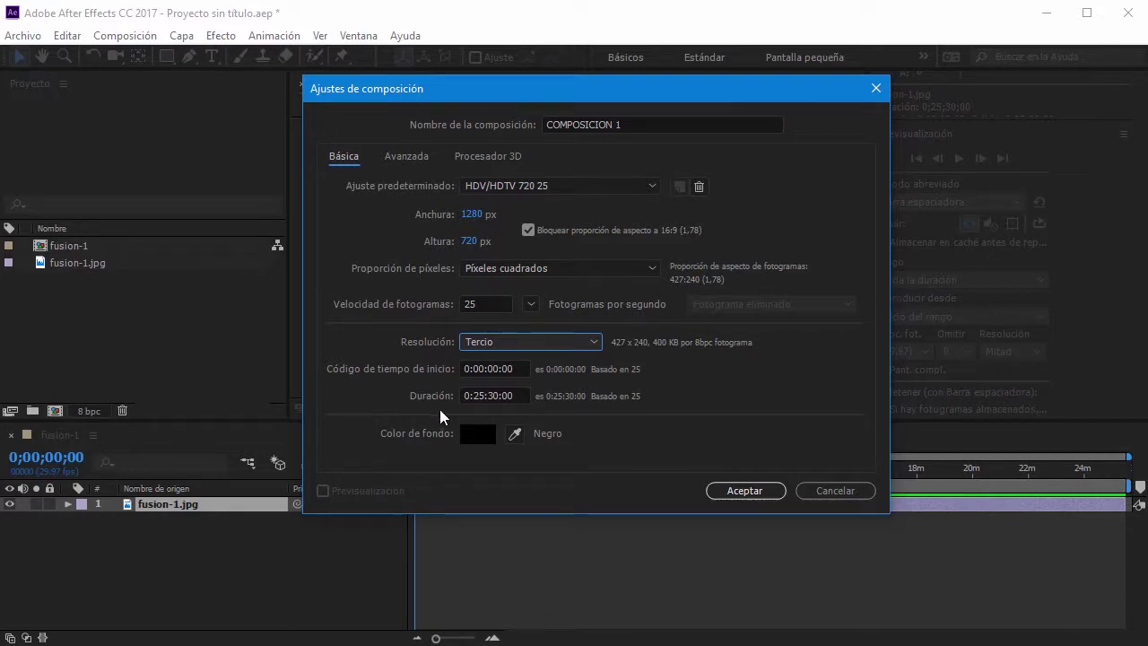
{"action": "left_click", "coordinate": [594, 342]}
{"action": "left_click", "coordinate": [599, 380]}
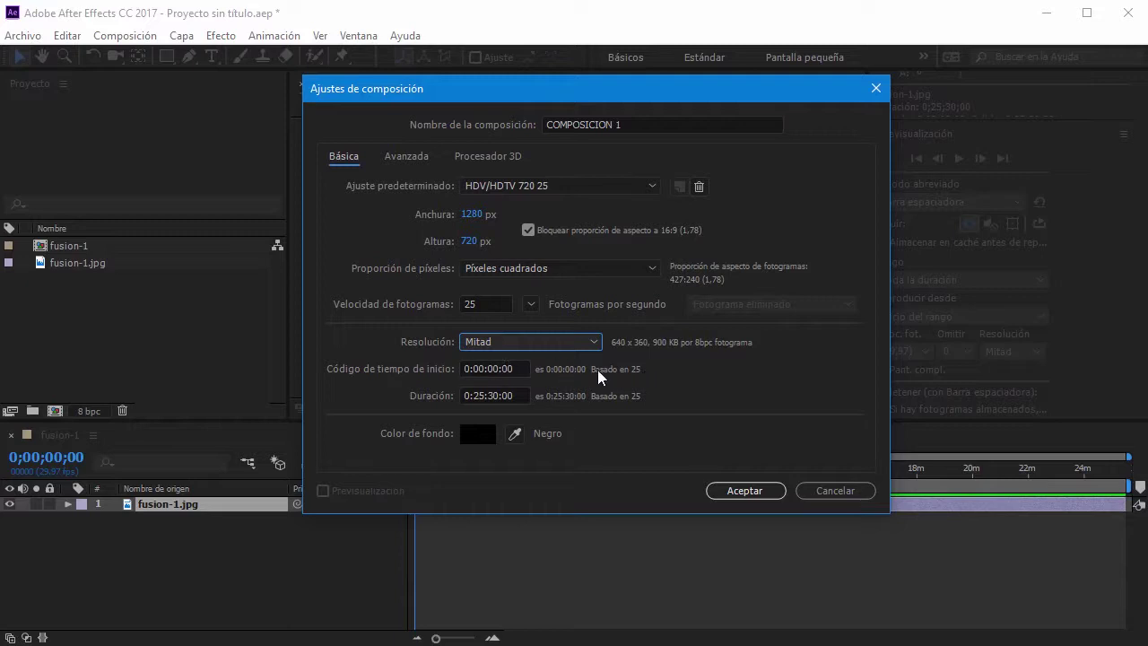
{"action": "left_click", "coordinate": [485, 395]}
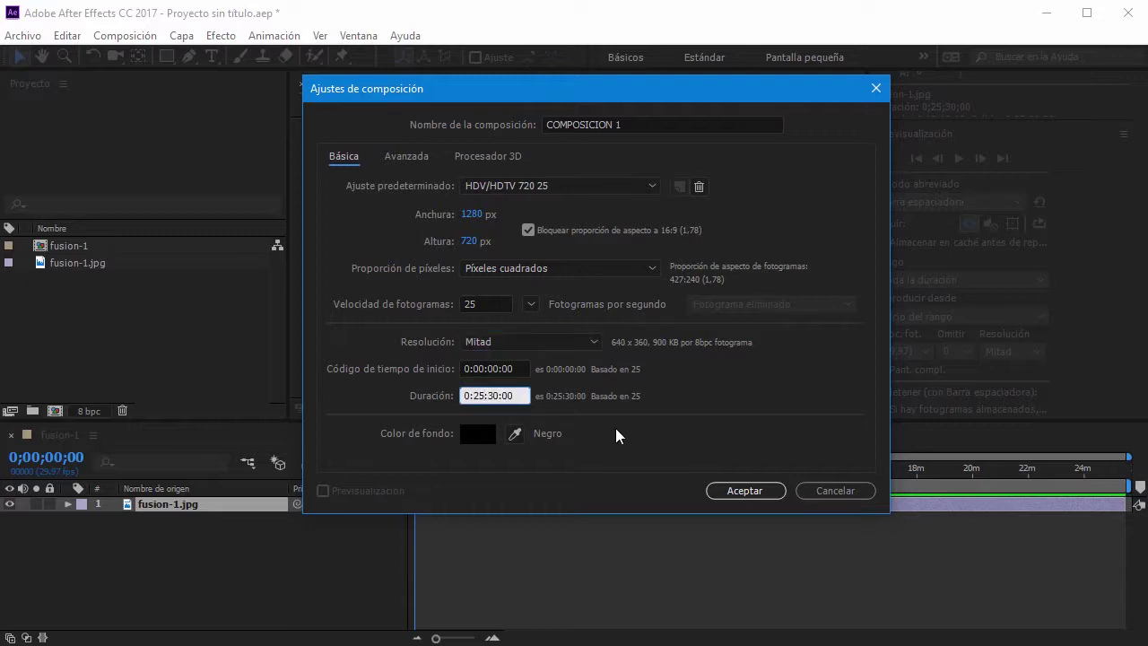
Change the duration from 0:25:30:00 to 0:00:20:00
{"action": "key", "text": "BackSpace"}
{"action": "key", "text": "BackSpace"}
{"action": "type", "text": "00"}
{"action": "key", "text": "Delete"}
{"action": "key", "text": "Delete"}
{"action": "type", "text": "2"}
{"action": "key", "text": "Return"}
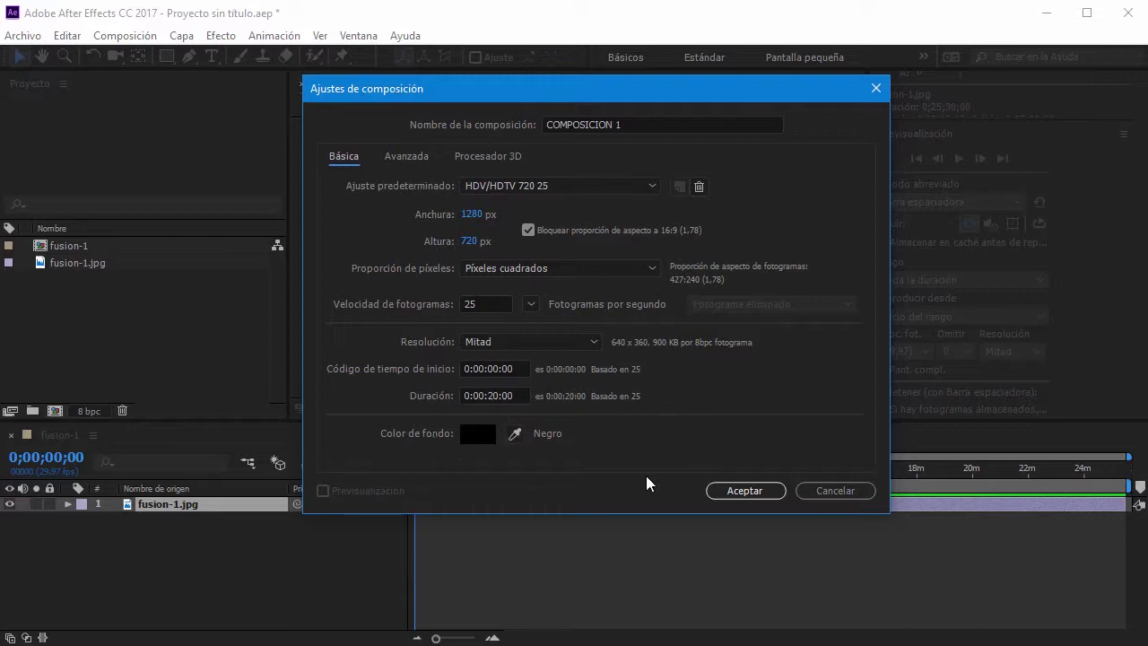
Set the background colour to white (FFFFFF) in the colour picker
{"action": "left_click_drag", "start_coordinate": [680, 100], "coordinate": [521, 160]}
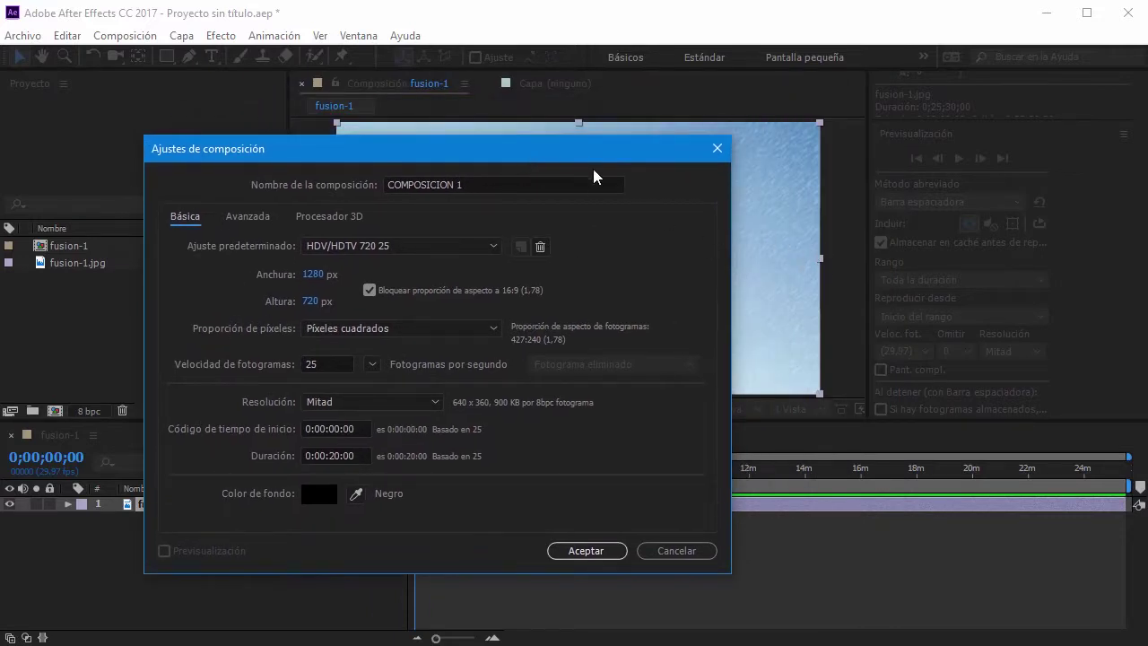
{"action": "left_click_drag", "start_coordinate": [589, 151], "coordinate": [730, 109]}
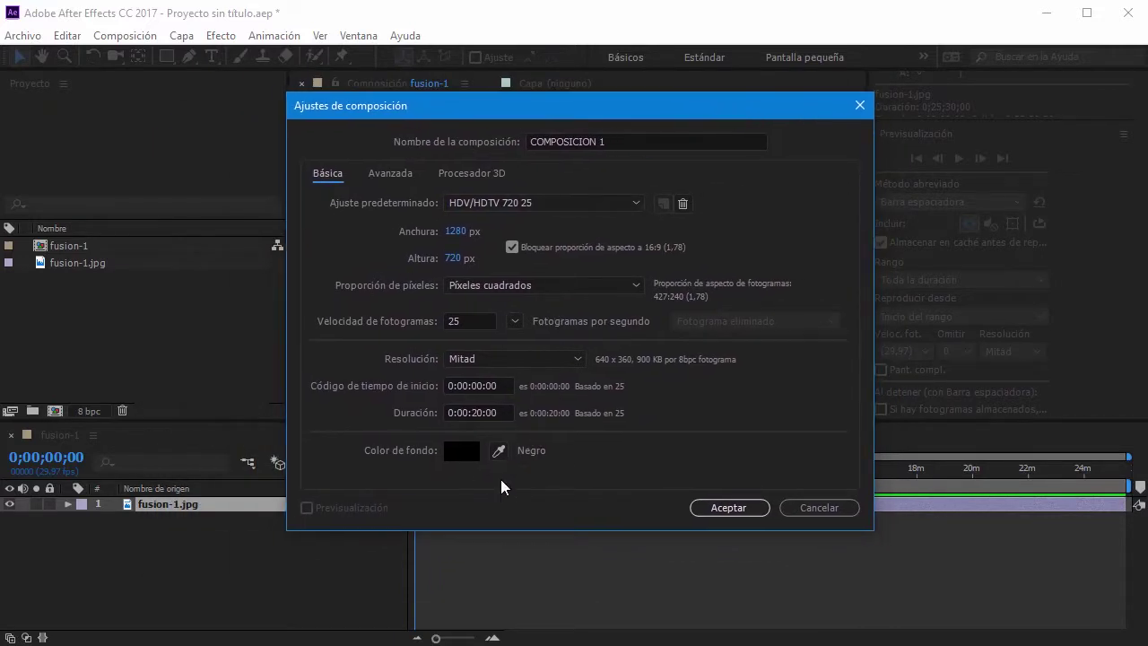
{"action": "left_click", "coordinate": [467, 451]}
{"action": "left_click_drag", "start_coordinate": [781, 174], "coordinate": [617, 119]}
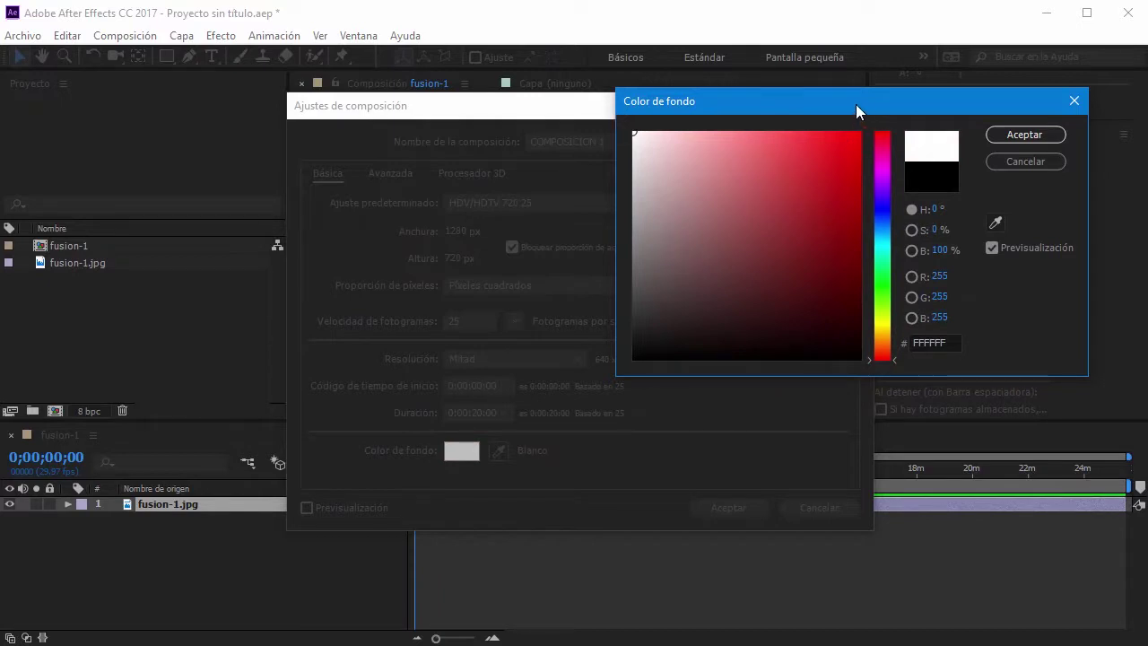
{"action": "left_click_drag", "start_coordinate": [855, 104], "coordinate": [764, 120]}
{"action": "left_click_drag", "start_coordinate": [556, 156], "coordinate": [540, 146]}
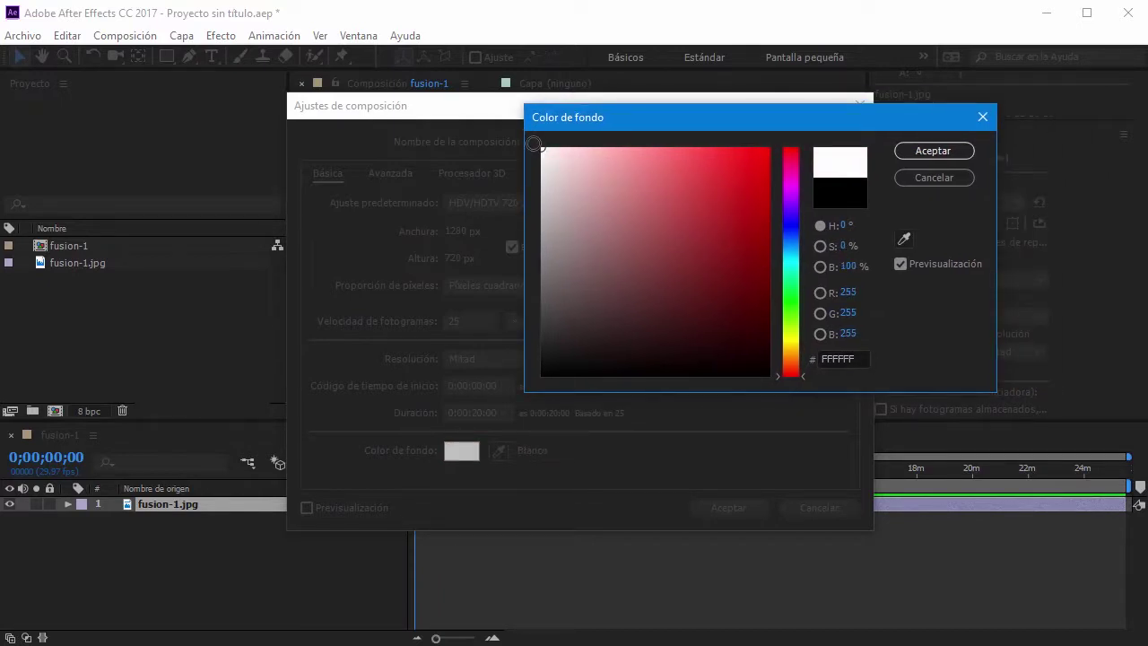
{"action": "left_click_drag", "start_coordinate": [692, 219], "coordinate": [515, 143]}
{"action": "left_click", "coordinate": [843, 361]}
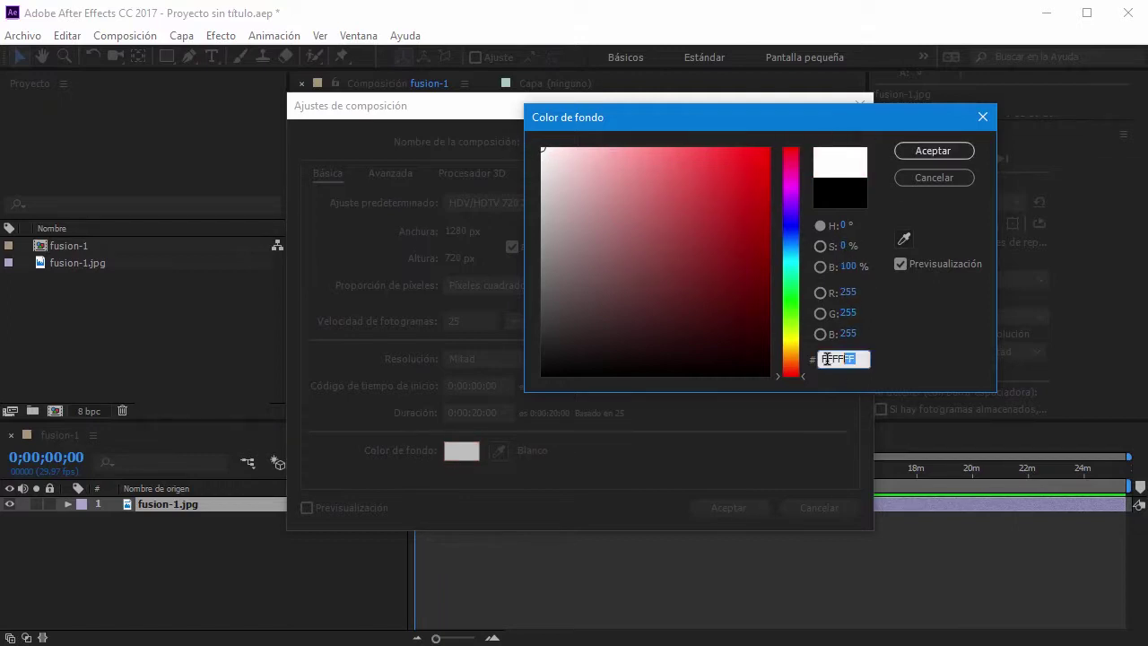
{"action": "left_click", "coordinate": [927, 152]}
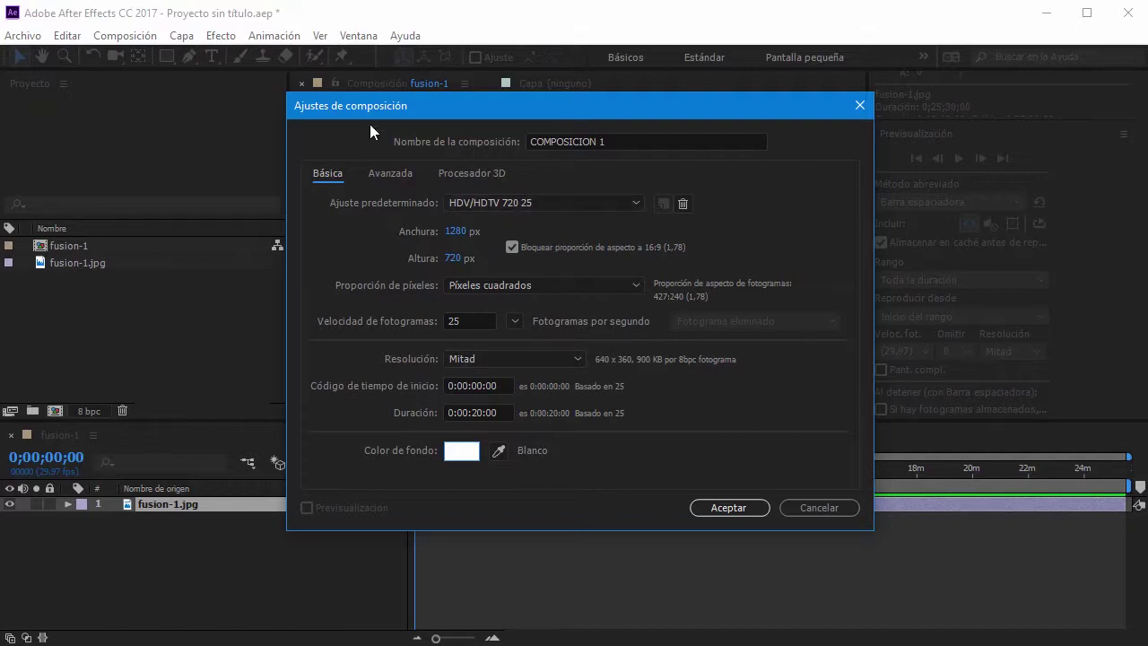
Review the Avanzada settings, then view the Procesador 3D tab showing Classic 3D
{"action": "left_click", "coordinate": [388, 174]}
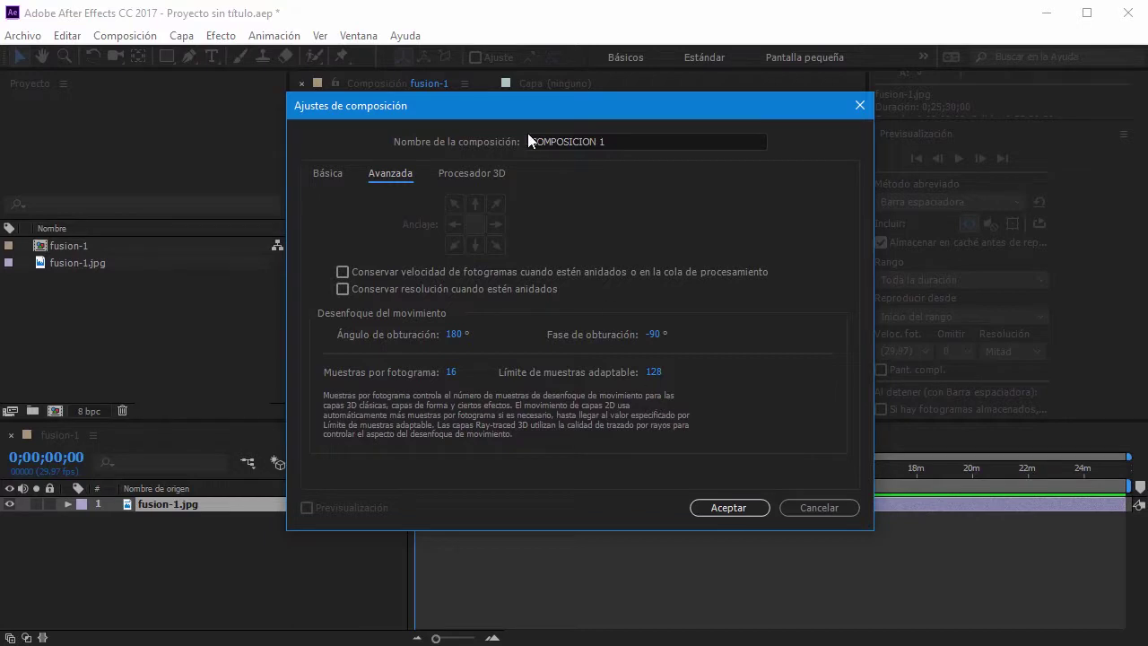
{"action": "left_click", "coordinate": [463, 171]}
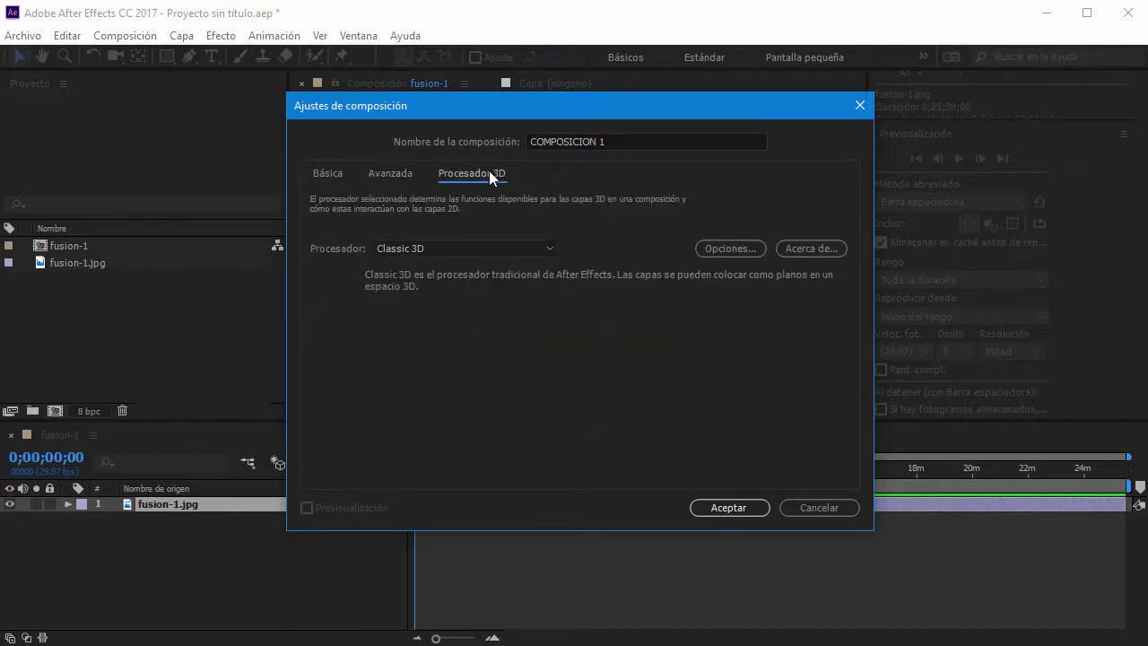
Keep Classic 3D as the renderer and create the white 1280×720, 25 fps, 20-second COMPOSICION 1
{"action": "left_click", "coordinate": [550, 247]}
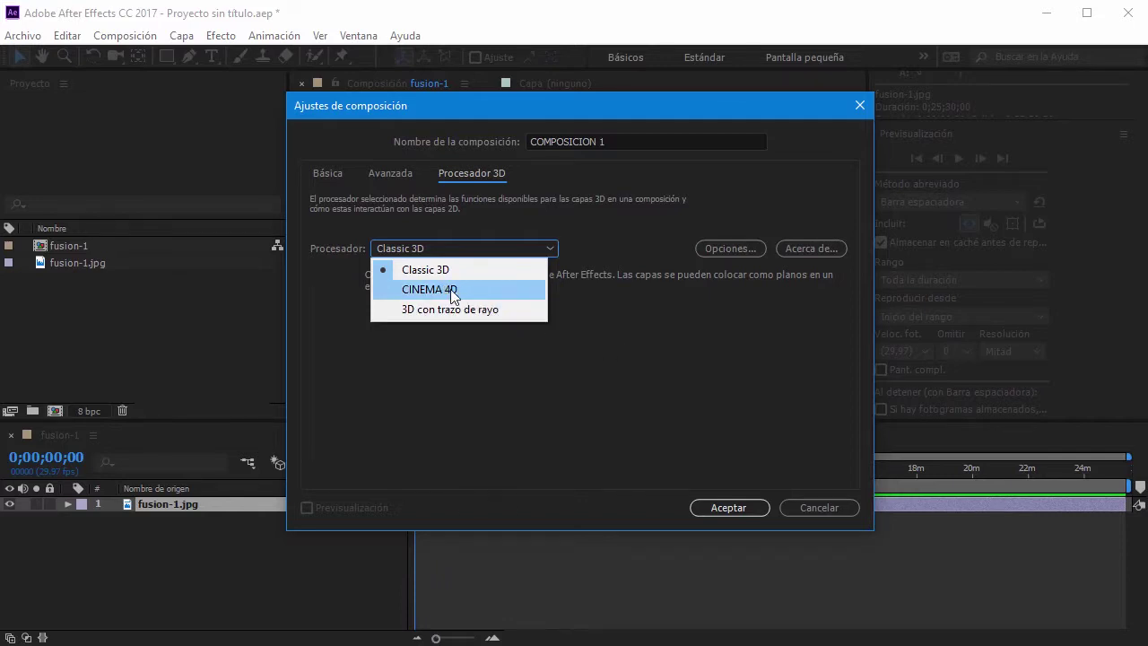
{"action": "left_click", "coordinate": [480, 259]}
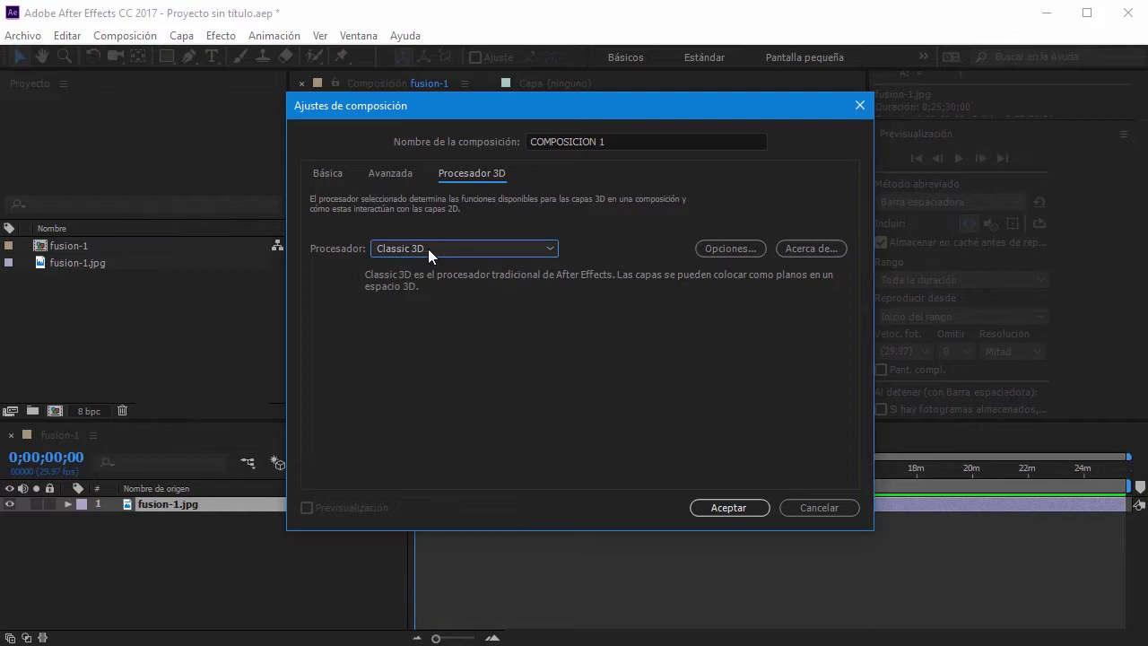
{"action": "left_click", "coordinate": [330, 173]}
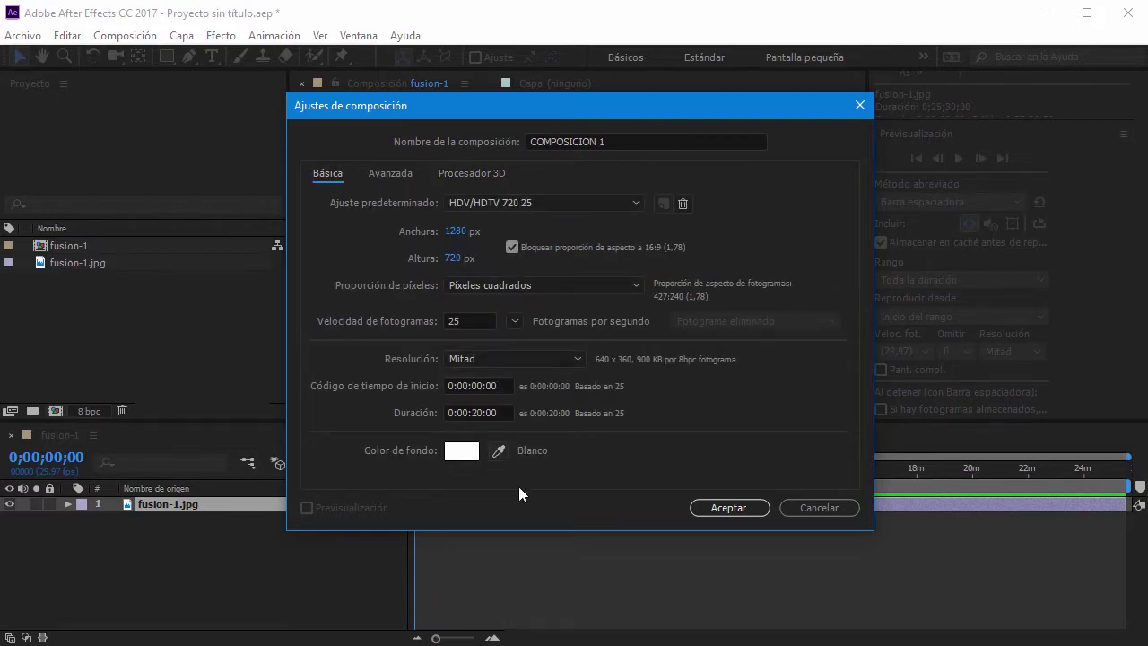
{"action": "left_click", "coordinate": [723, 507]}
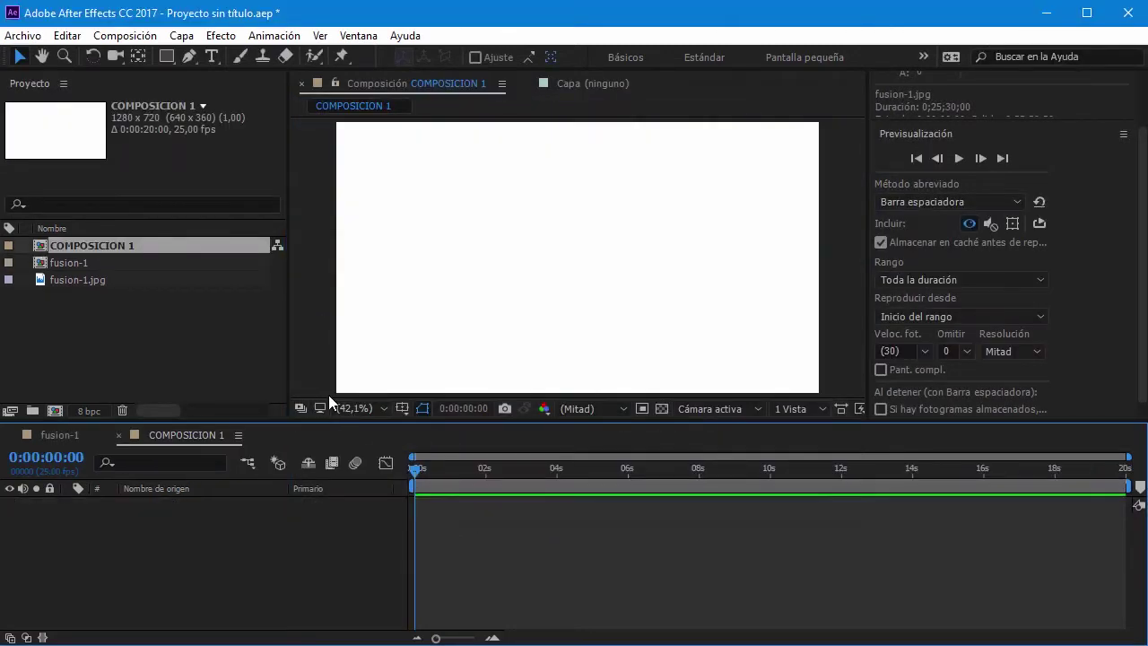